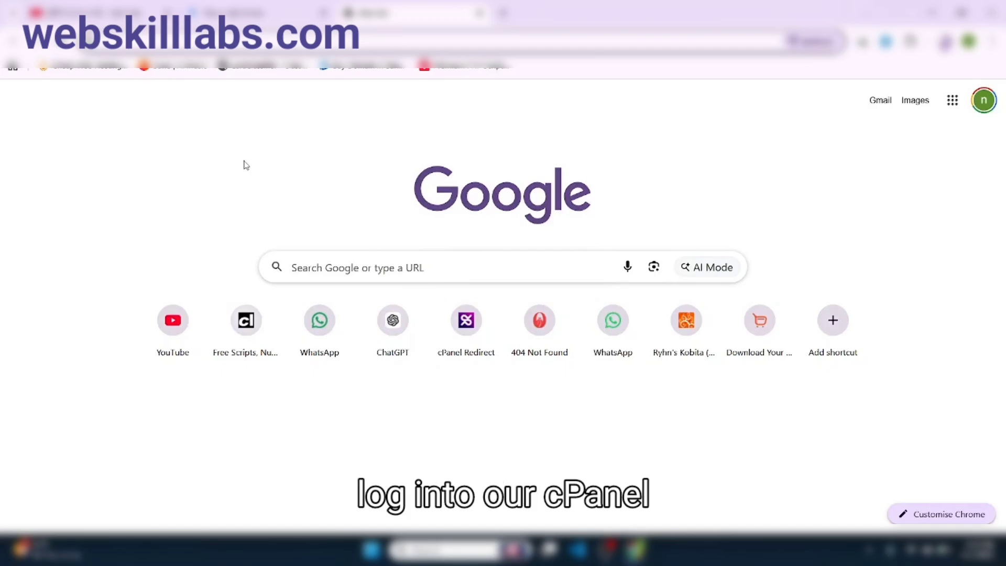
# Load the cPanel login page and sign in with the saved credentials.
pyautogui.write('se')
pyautogui.press('Return')
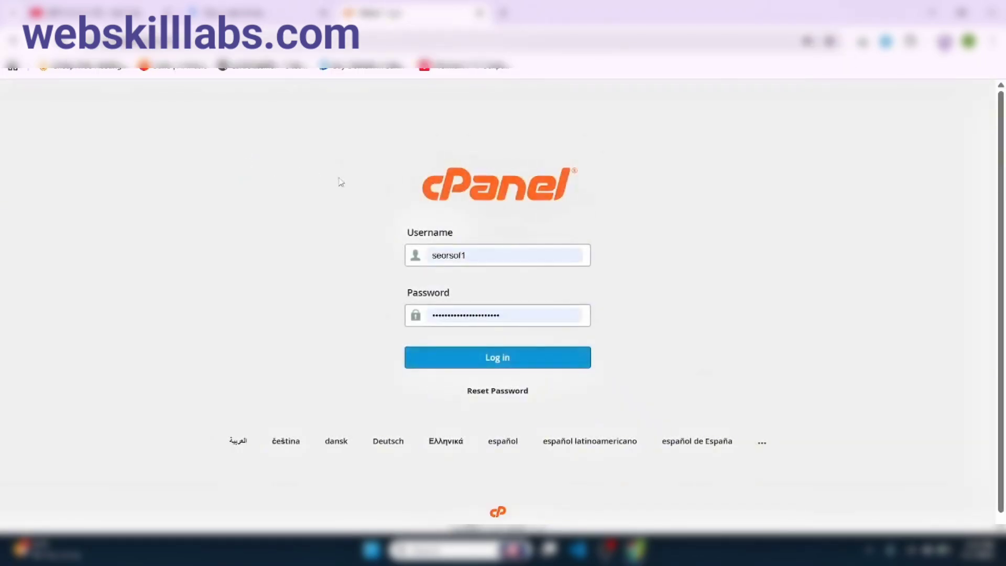
pyautogui.click(498, 361)
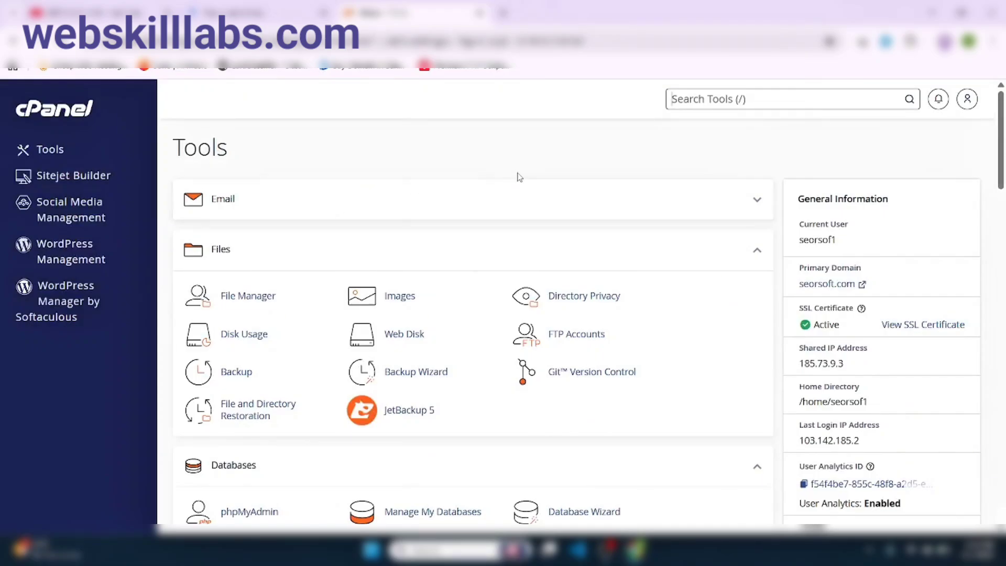
# Search the cPanel tools for 'dom' and open the Domains page.
pyautogui.click(722, 99)
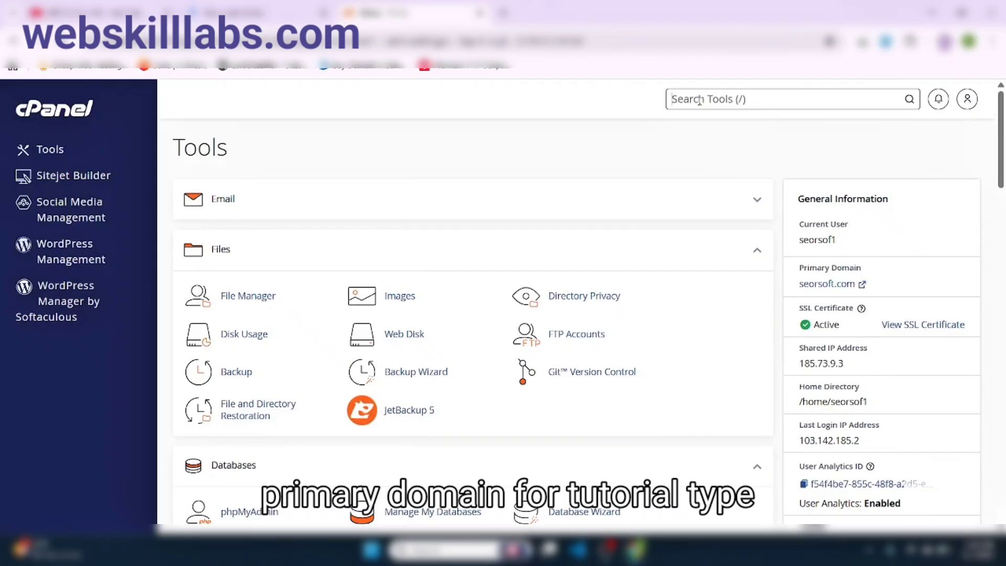
pyautogui.write('dom')
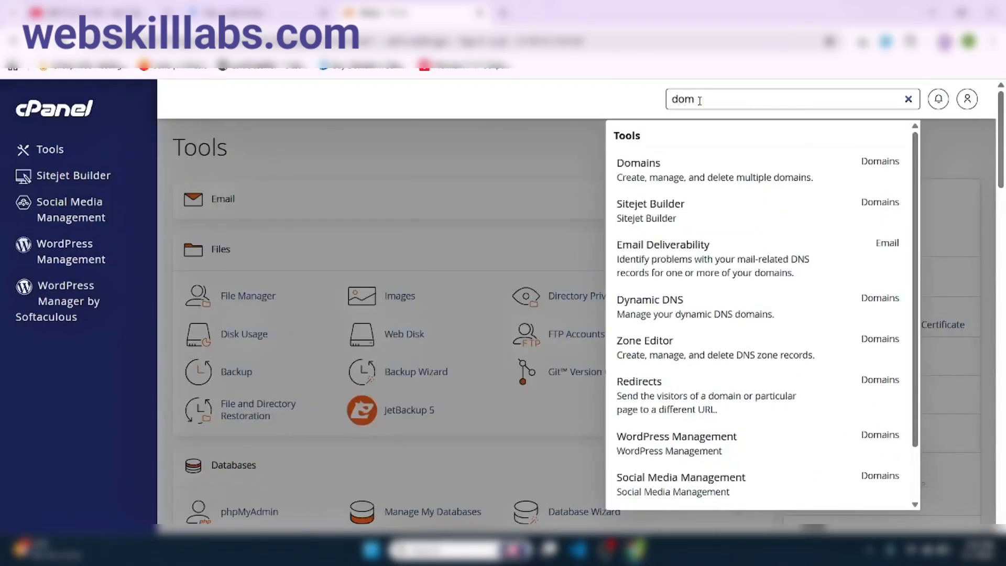
pyautogui.click(691, 173)
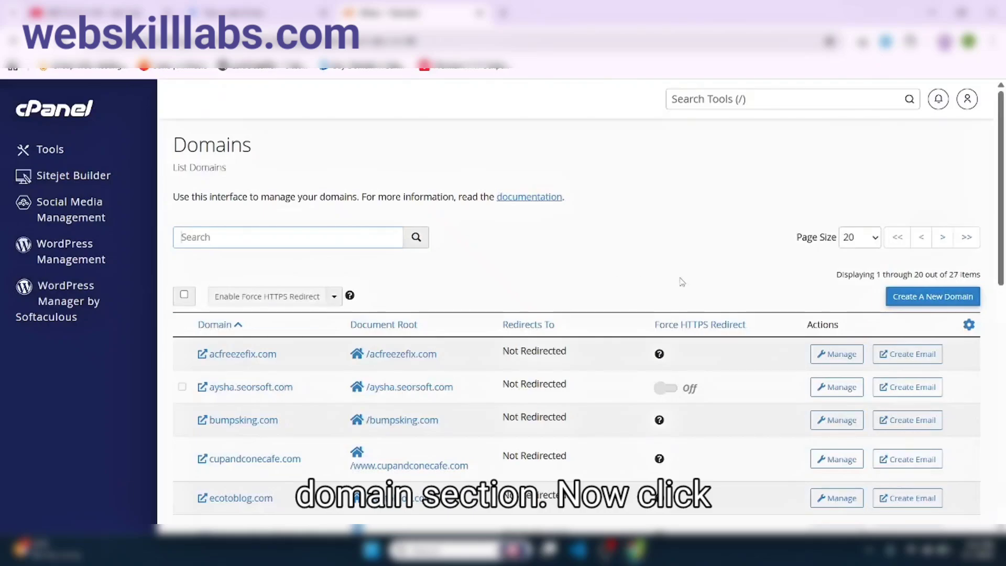
# Create the domain modesy.cupandconecafe.com, keeping its auto-filled document root modesy.cupandconecafe.com.
pyautogui.click(912, 298)
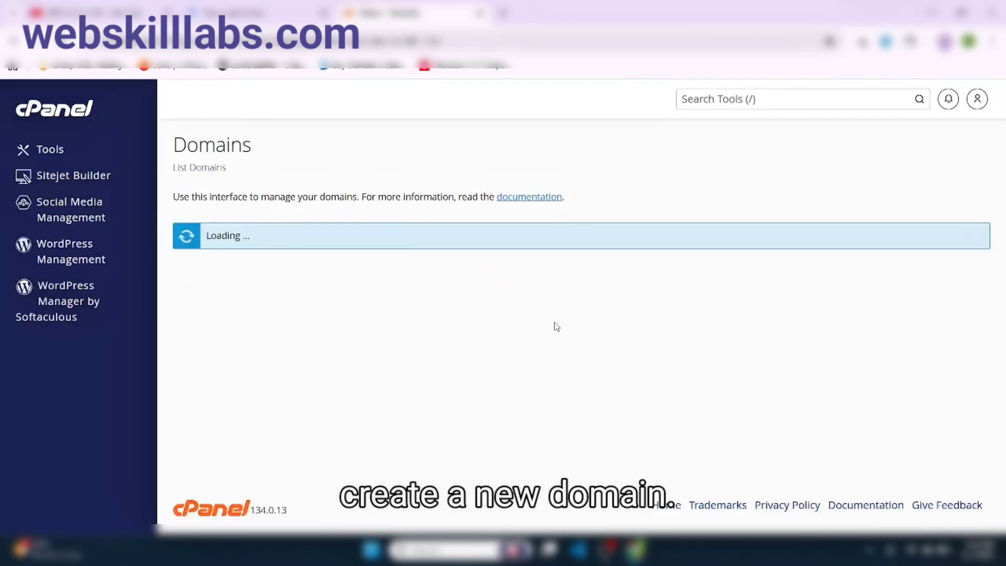
pyautogui.click(298, 333)
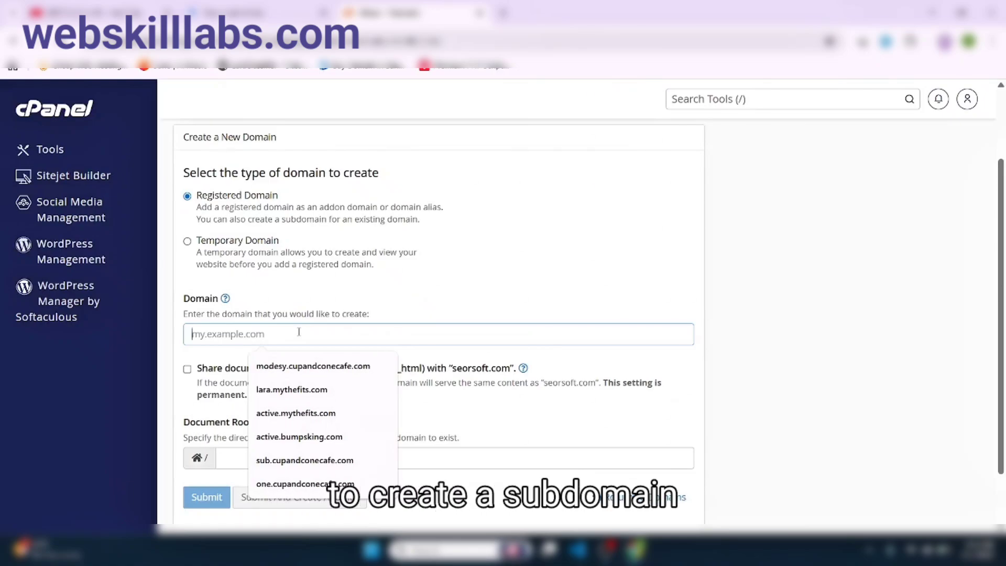
pyautogui.write('mode')
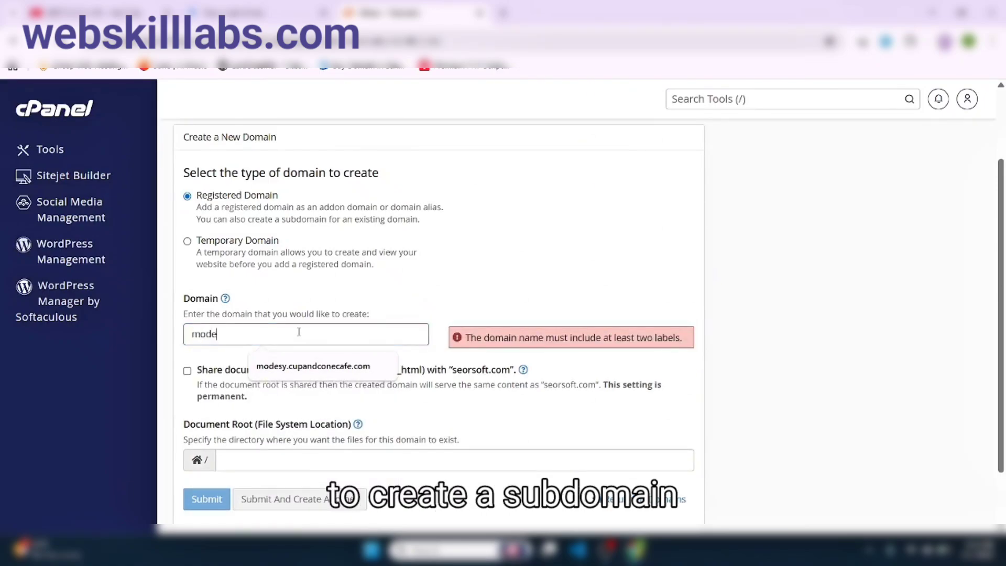
pyautogui.write('s')
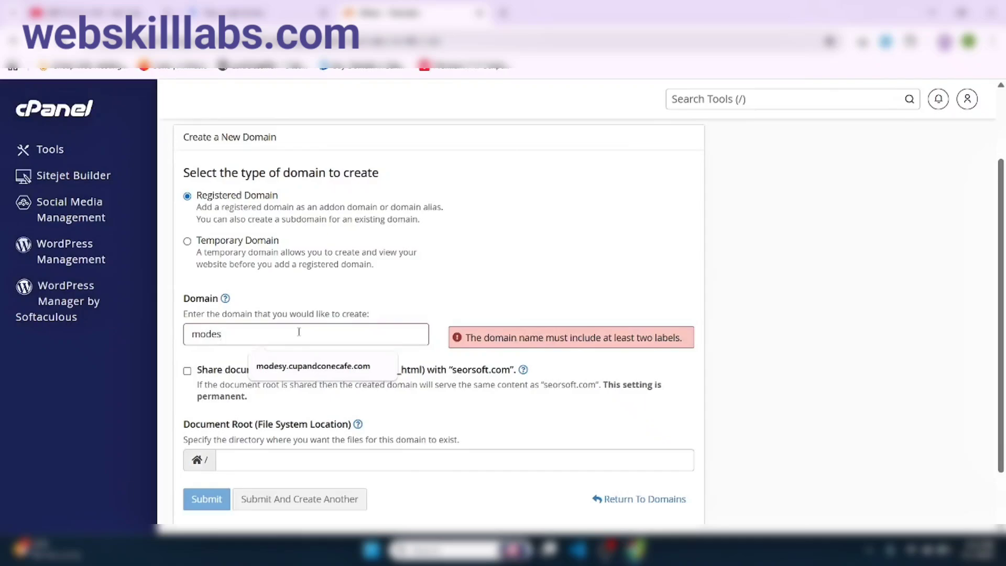
pyautogui.write('.')
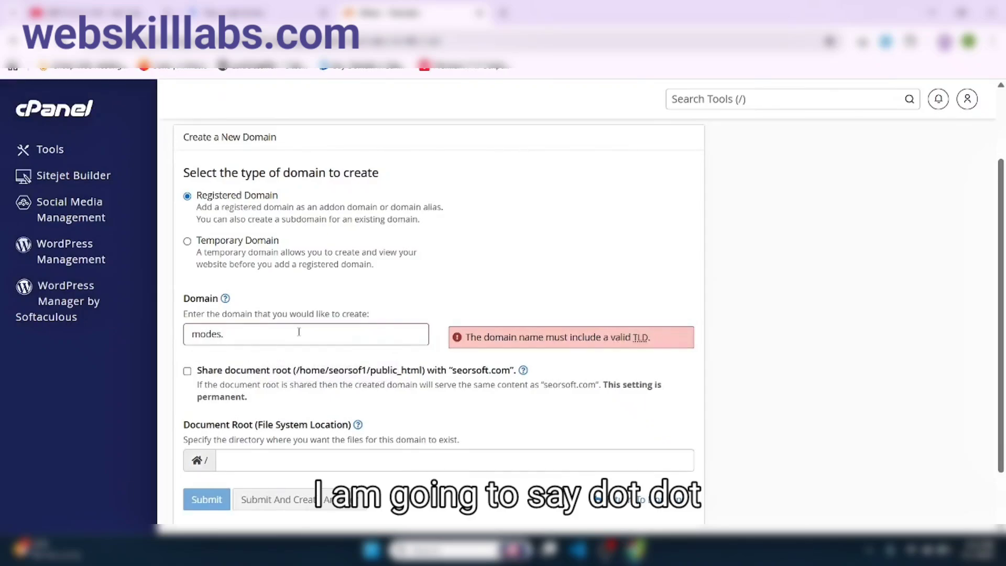
pyautogui.press('BackSpace')
pyautogui.write('y')
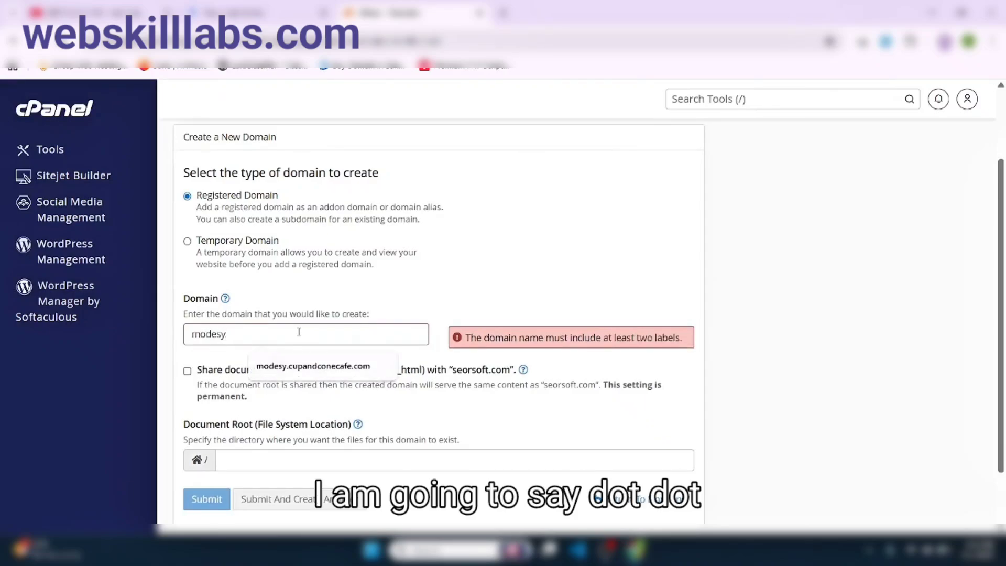
pyautogui.click(321, 367)
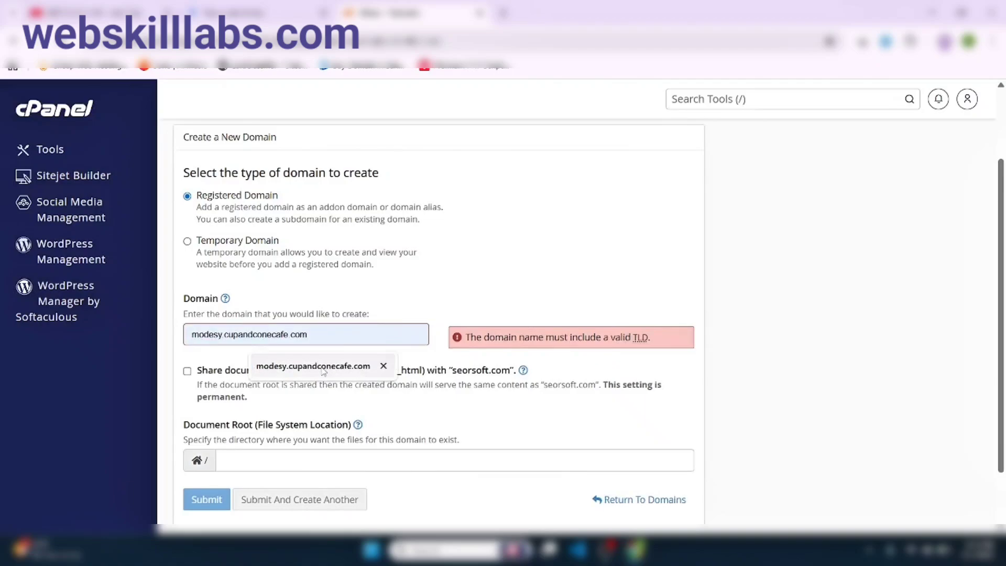
pyautogui.click(321, 366)
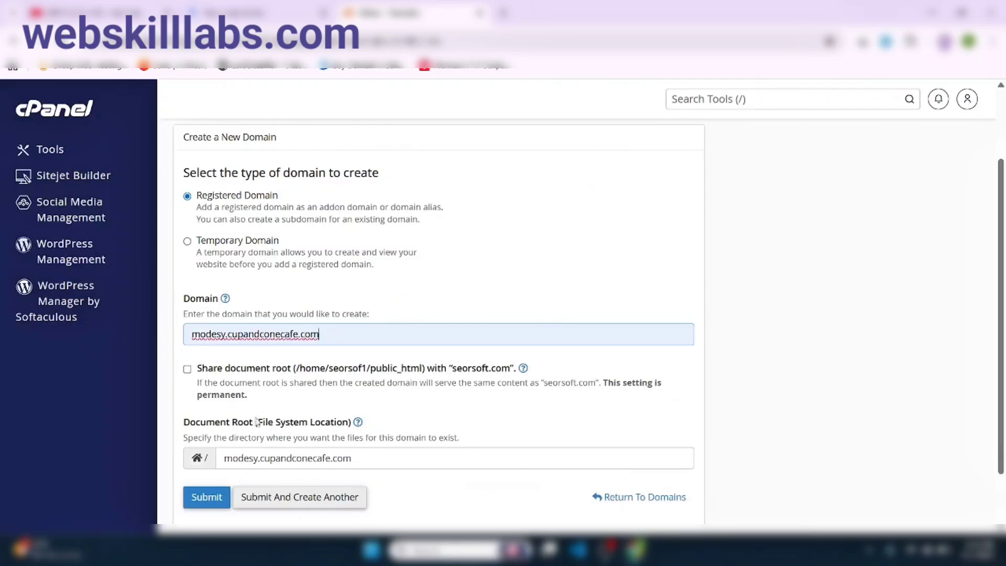
pyautogui.click(217, 499)
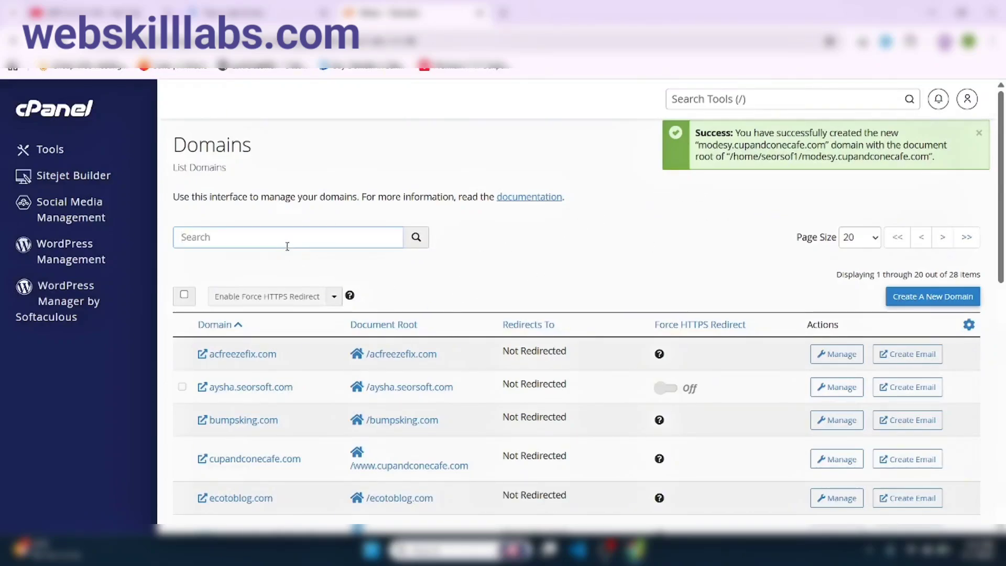
# Filter the domains by 'mod' and open the subdomain's document root in File Manager.
pyautogui.write('mod')
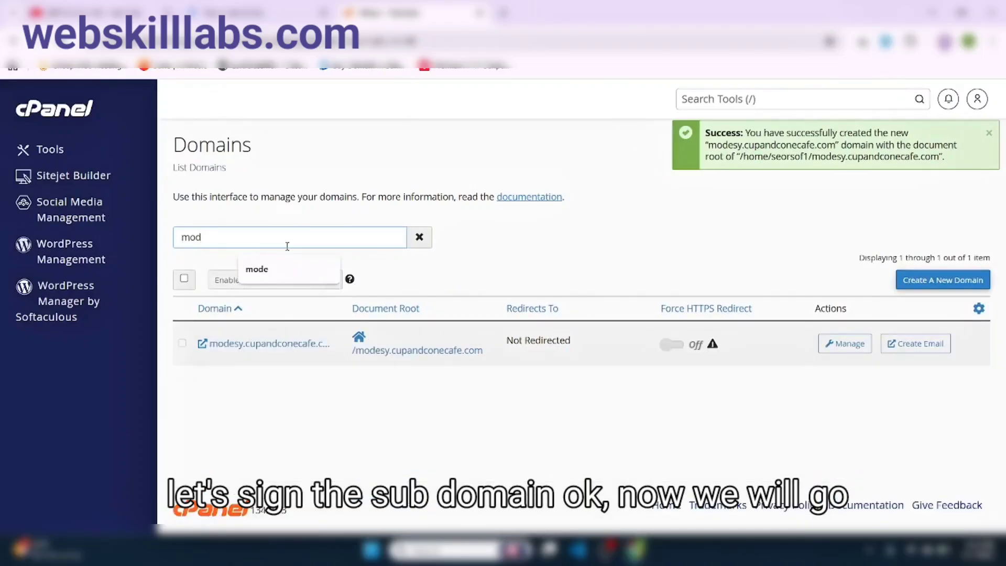
pyautogui.click(342, 403)
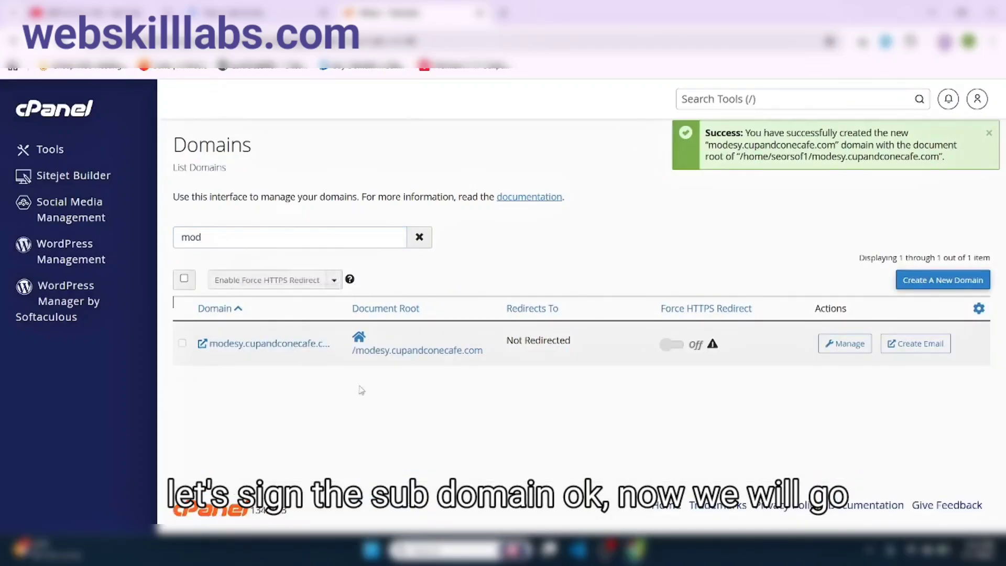
pyautogui.click(402, 351)
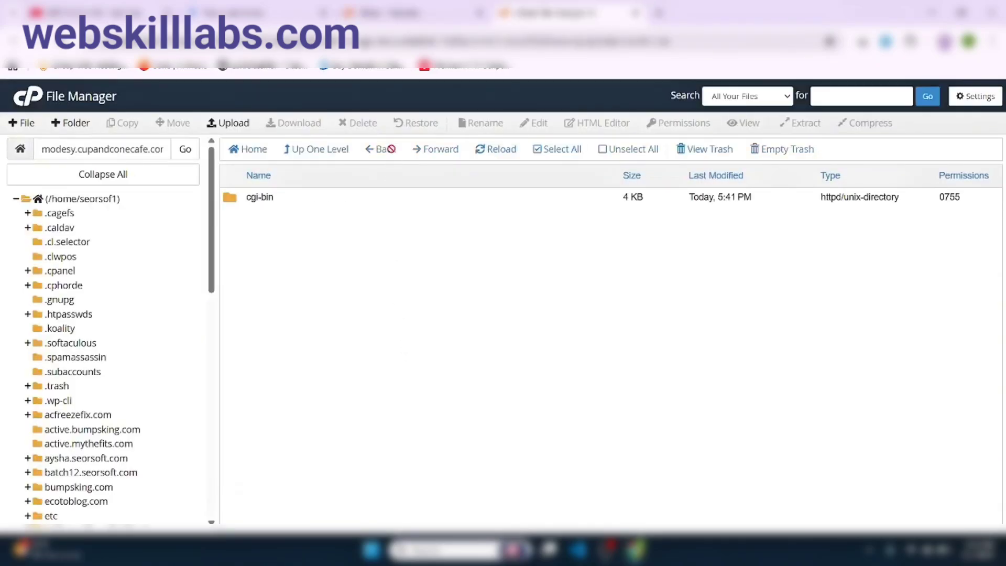
# Open modesy.cupandconecafe.com in a new tab showing the SORRY page, then return to File Manager.
pyautogui.click(408, 17)
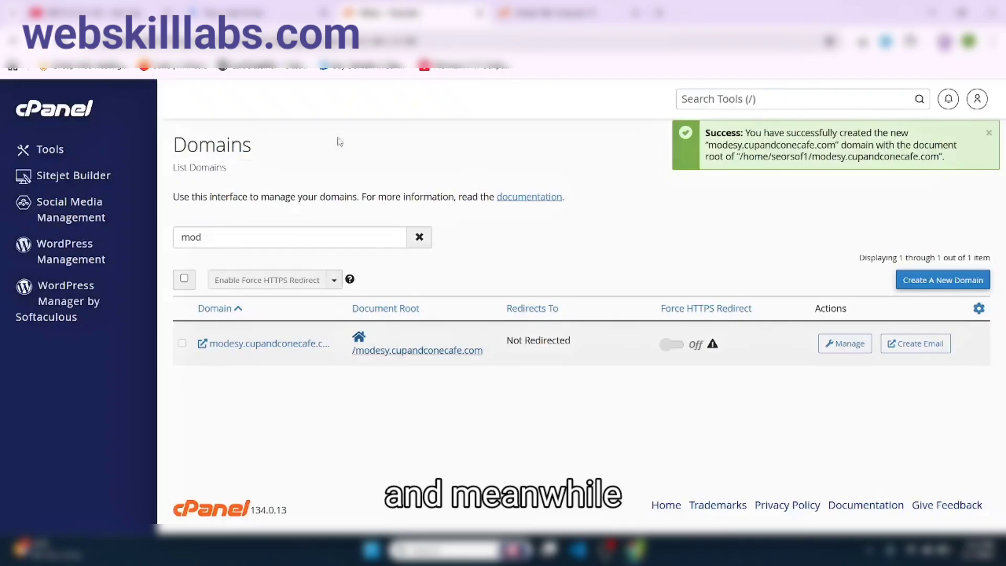
pyautogui.click(255, 347)
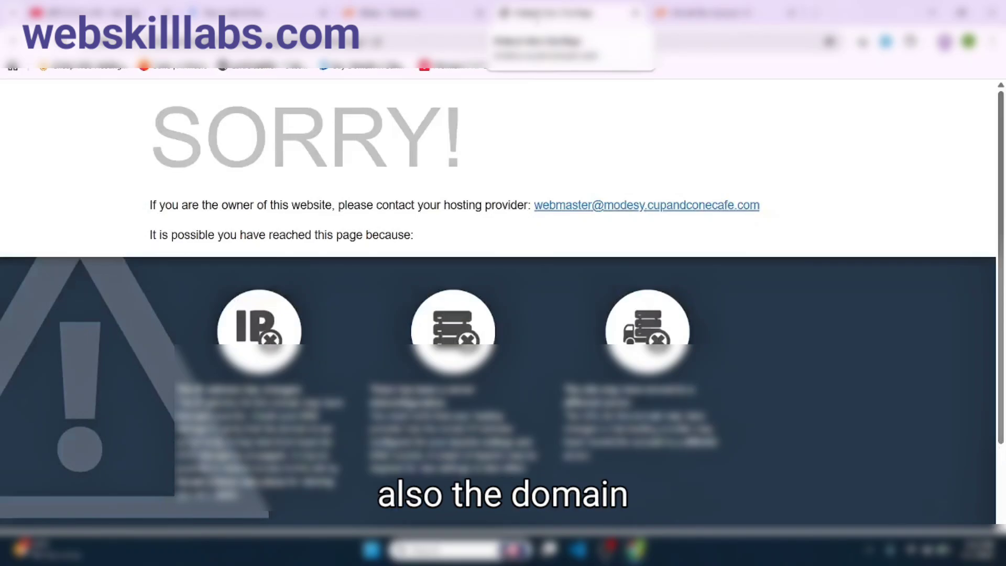
pyautogui.moveTo(537, 19); pyautogui.dragTo(635, 20)
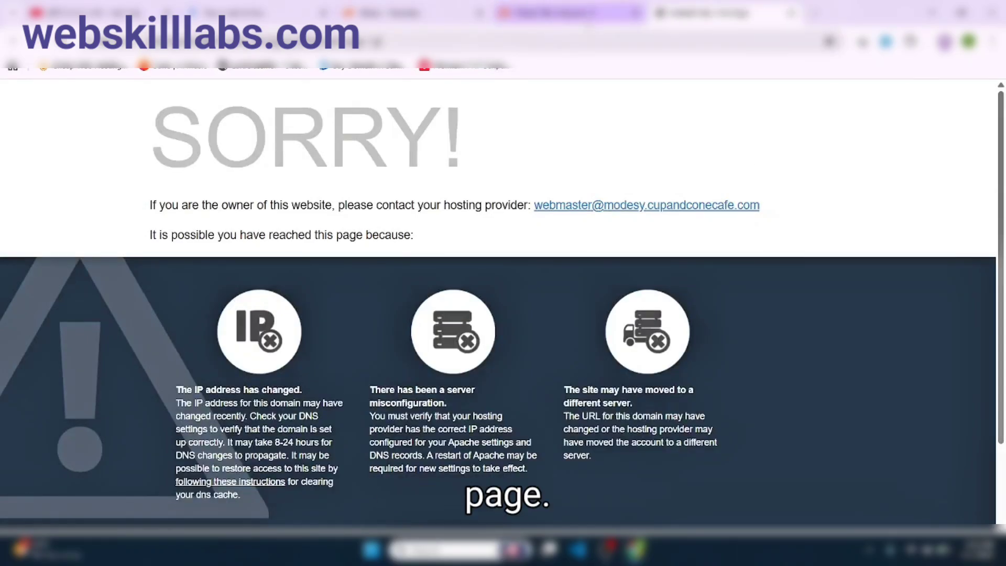
pyautogui.click(568, 14)
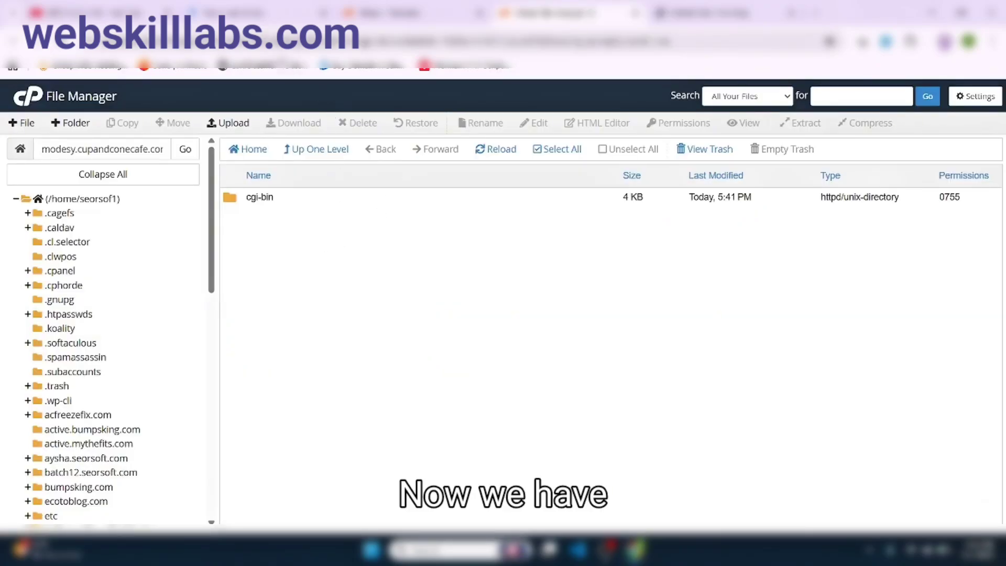
# Check the downloaded modesy.zip file, then return to File Manager.
pyautogui.click(251, 13)
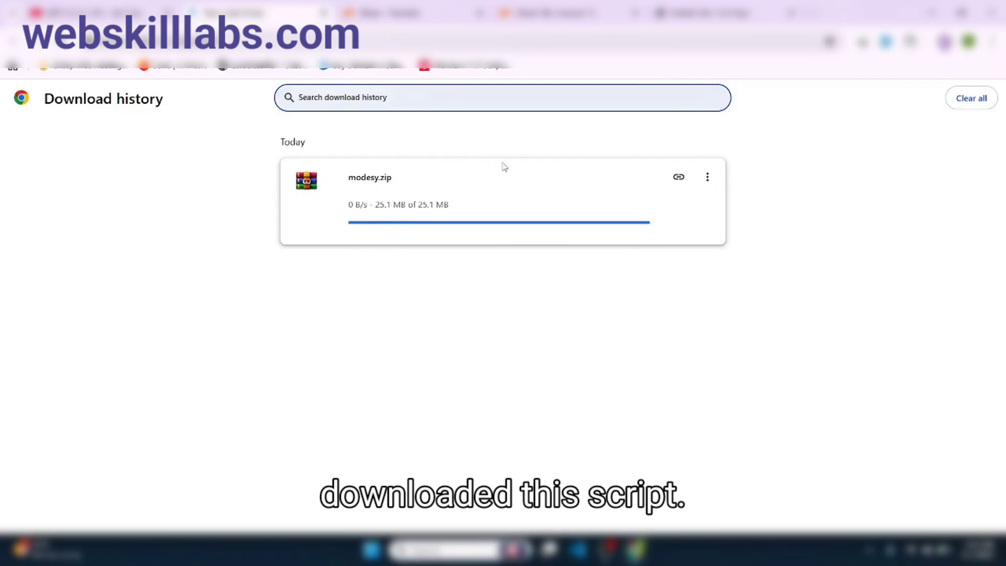
pyautogui.click(466, 277)
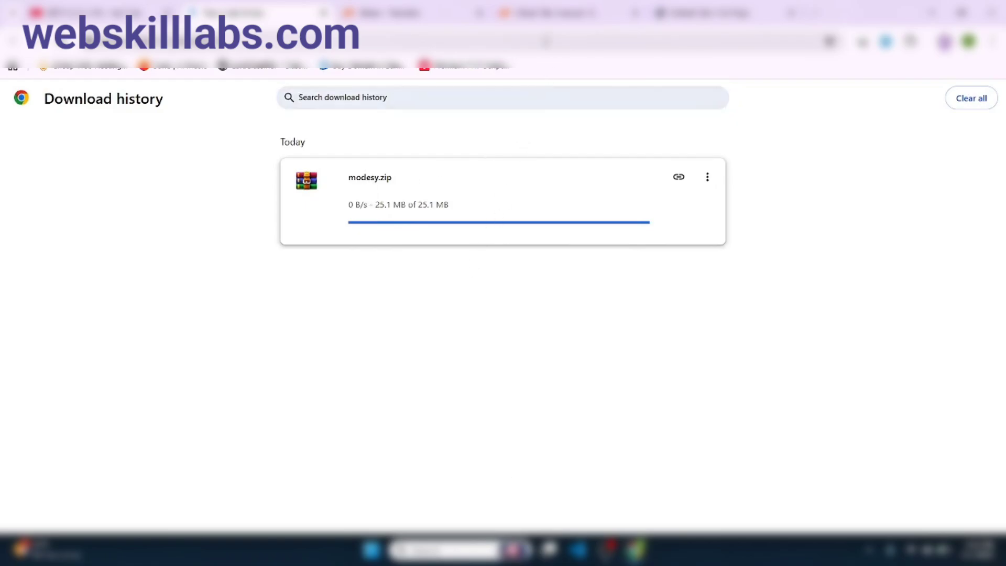
pyautogui.click(551, 14)
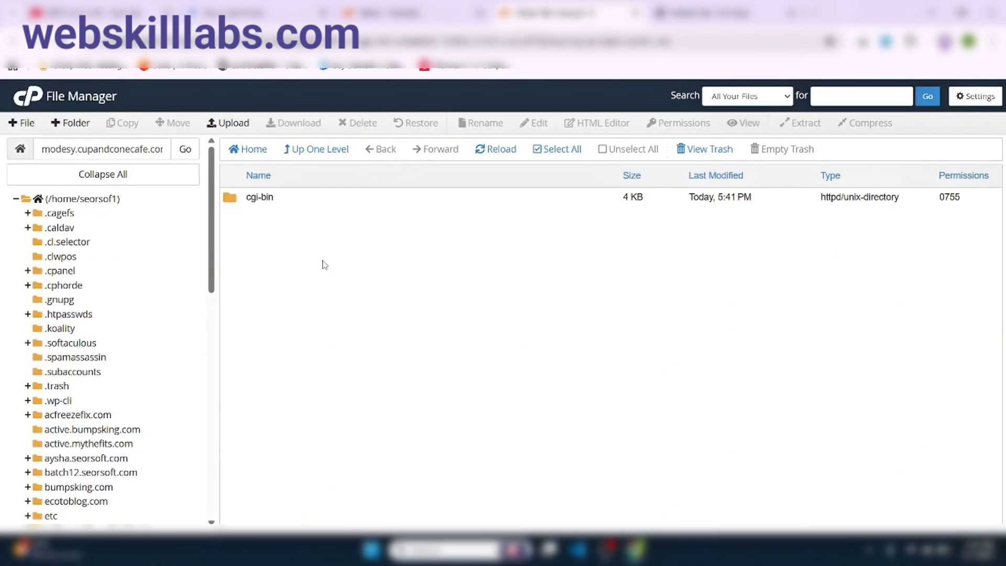
# Navigate to the modesy.cupandconecafe.com folder, which contains only cgi-bin.
pyautogui.tripleClick(132, 149)
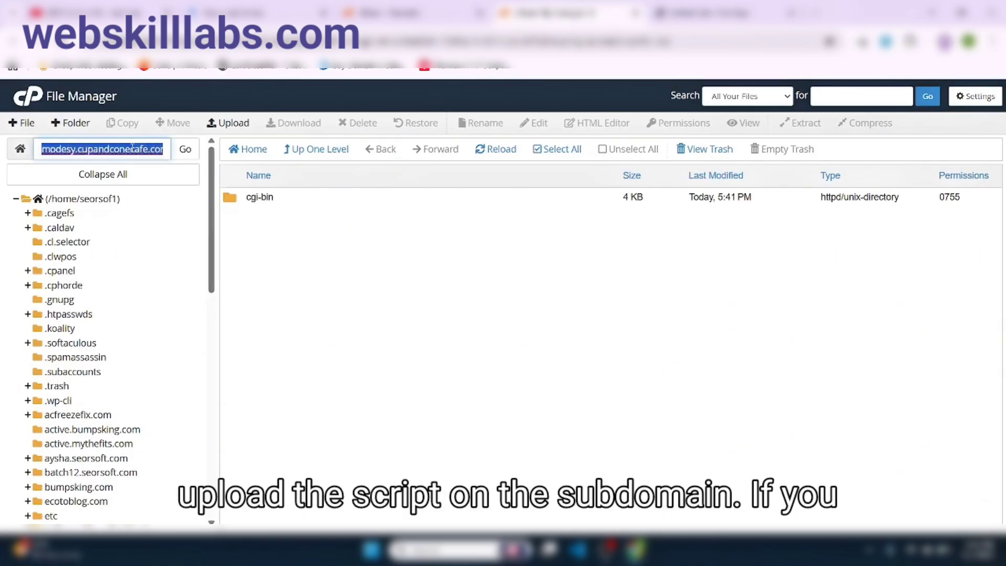
pyautogui.click(133, 148)
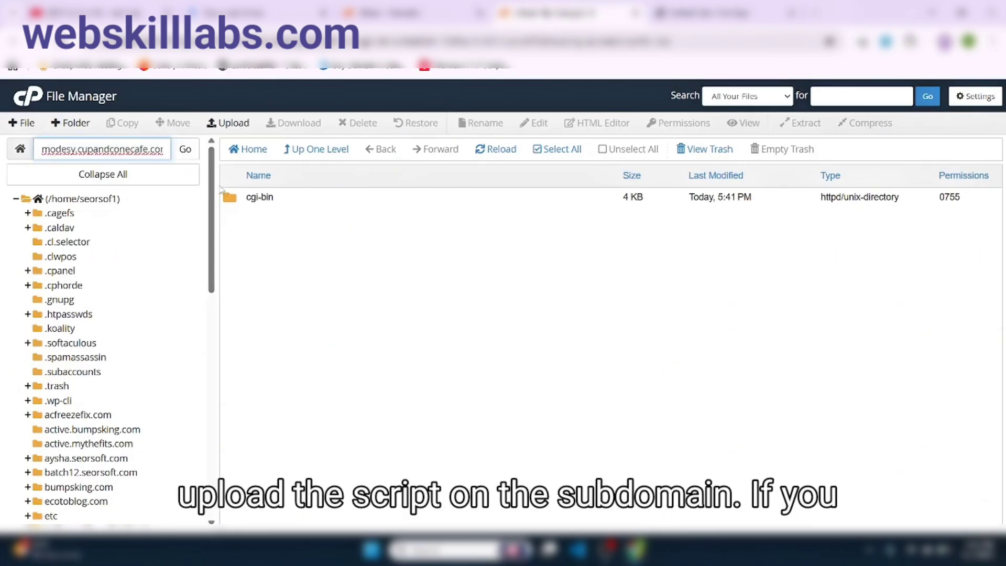
pyautogui.click(263, 216)
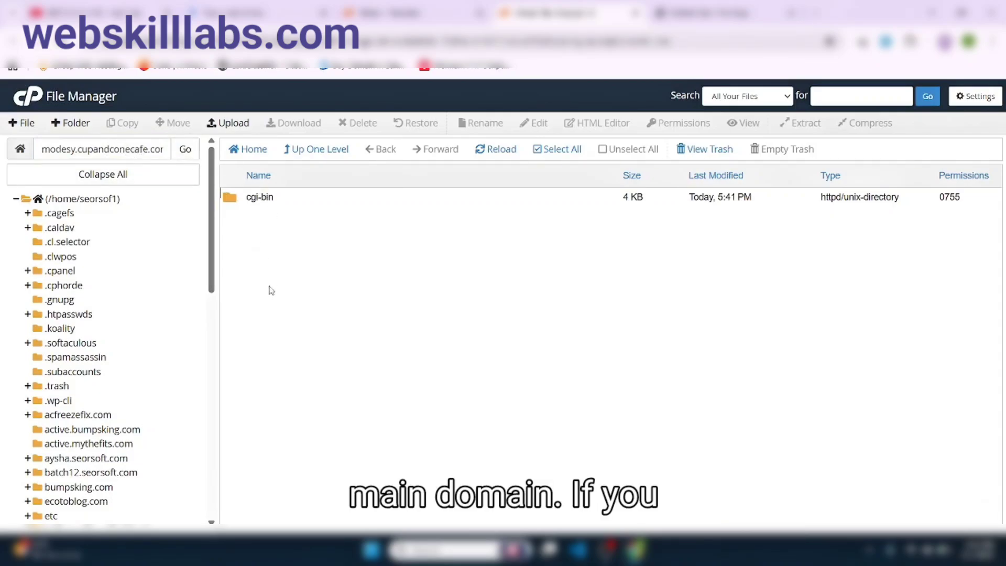
pyautogui.click(214, 347)
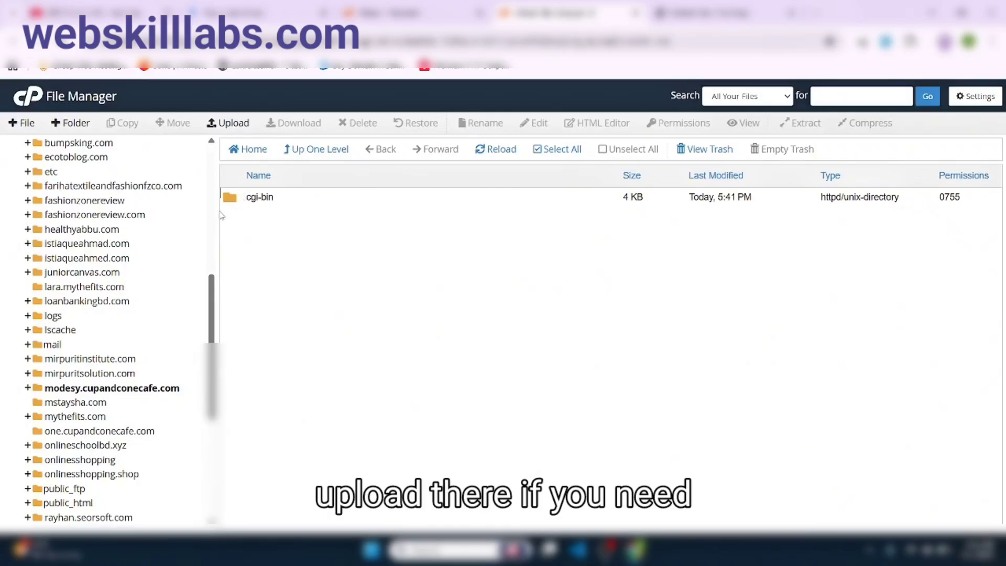
pyautogui.click(216, 227)
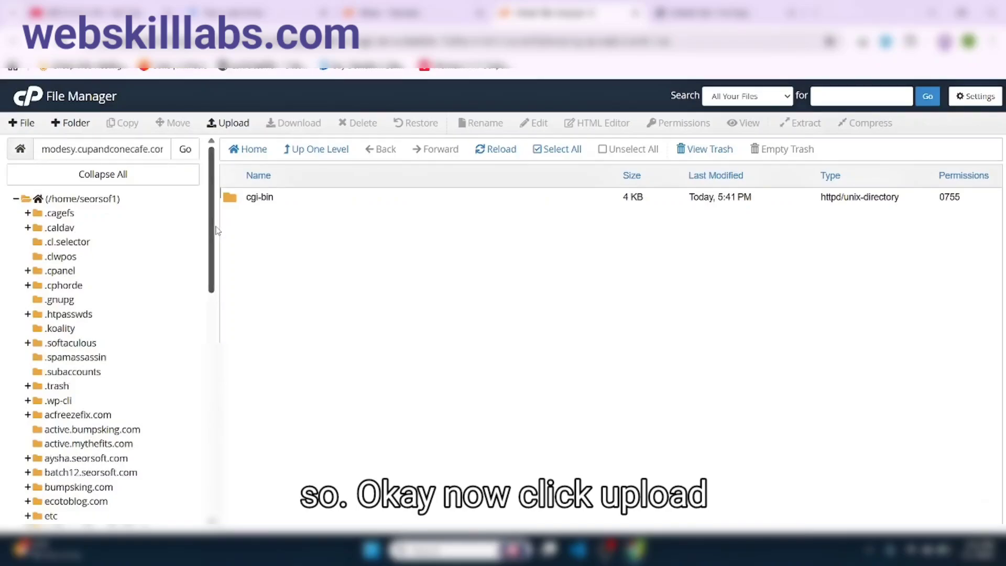
# Upload modesy.zip (25.07 MB) from Downloads into the modesy.cupandconecafe.com folder.
pyautogui.click(228, 122)
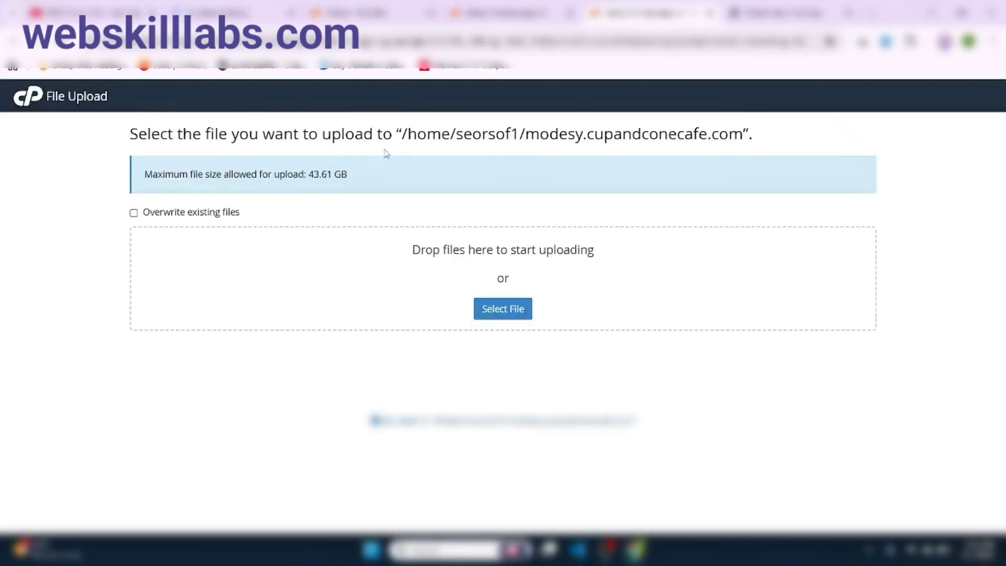
pyautogui.click(508, 314)
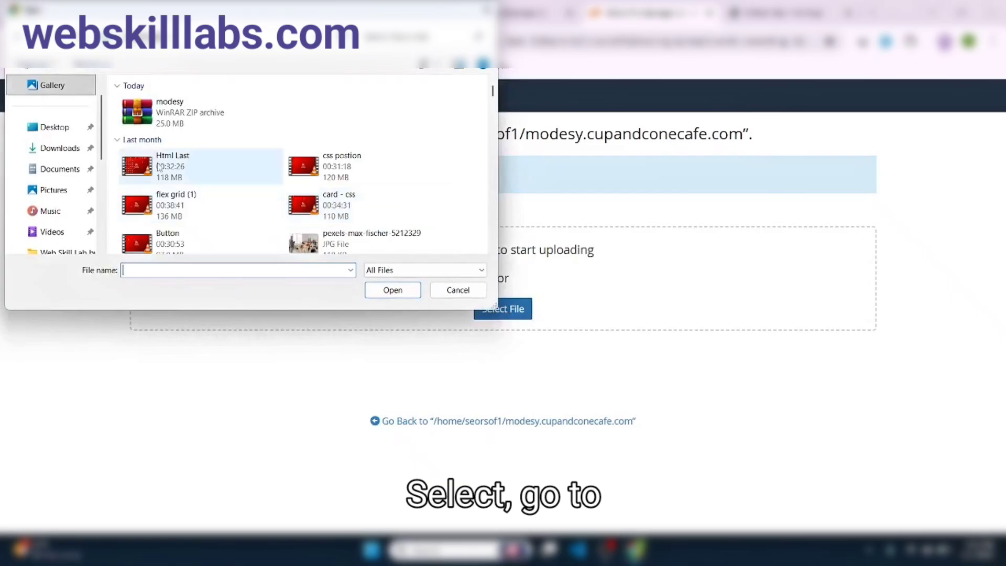
pyautogui.click(65, 149)
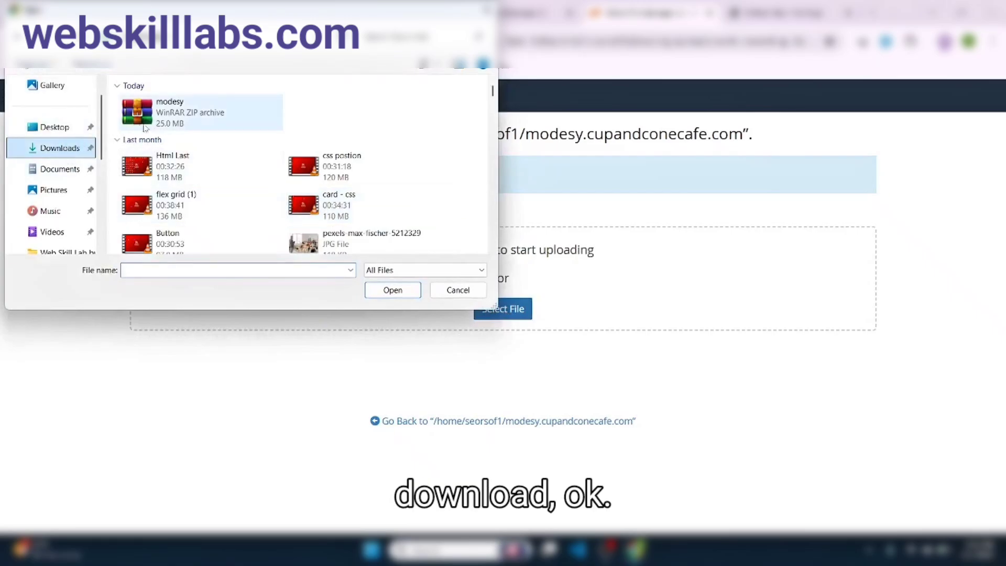
pyautogui.doubleClick(171, 118)
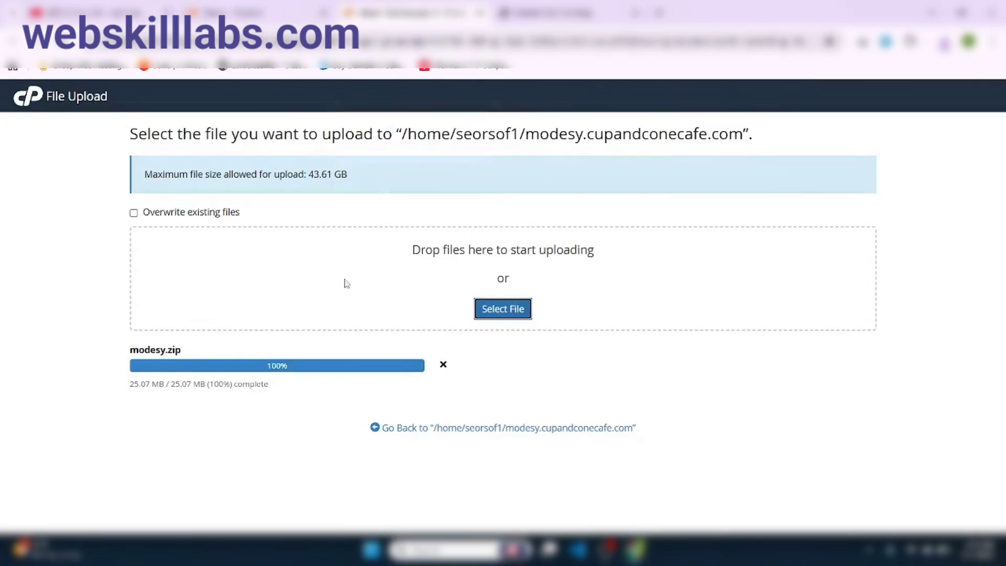
pyautogui.click(318, 396)
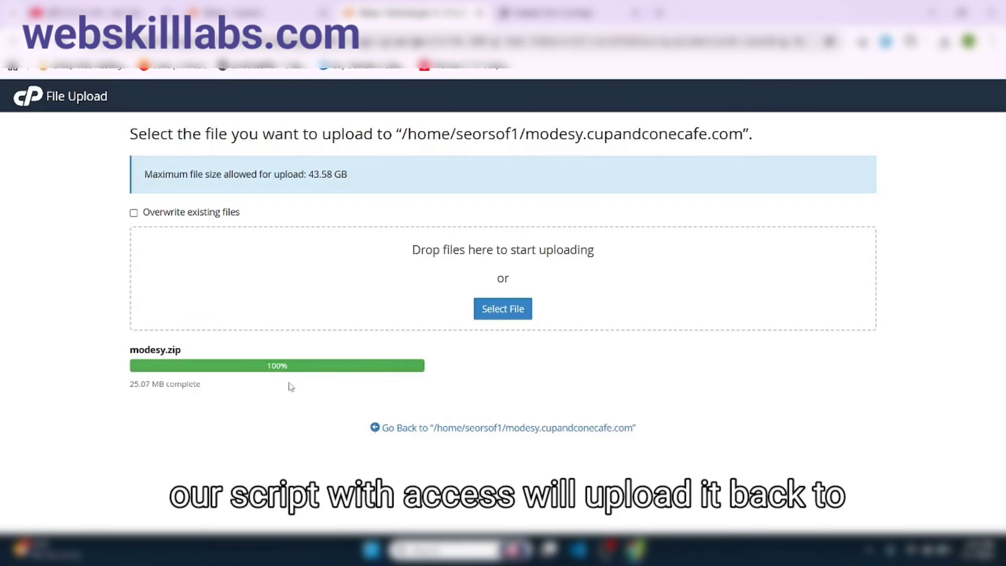
# Extract modesy.zip into /modesy.cupandconecafe.com, creating the modesy-2.5.3 folder.
pyautogui.click(440, 428)
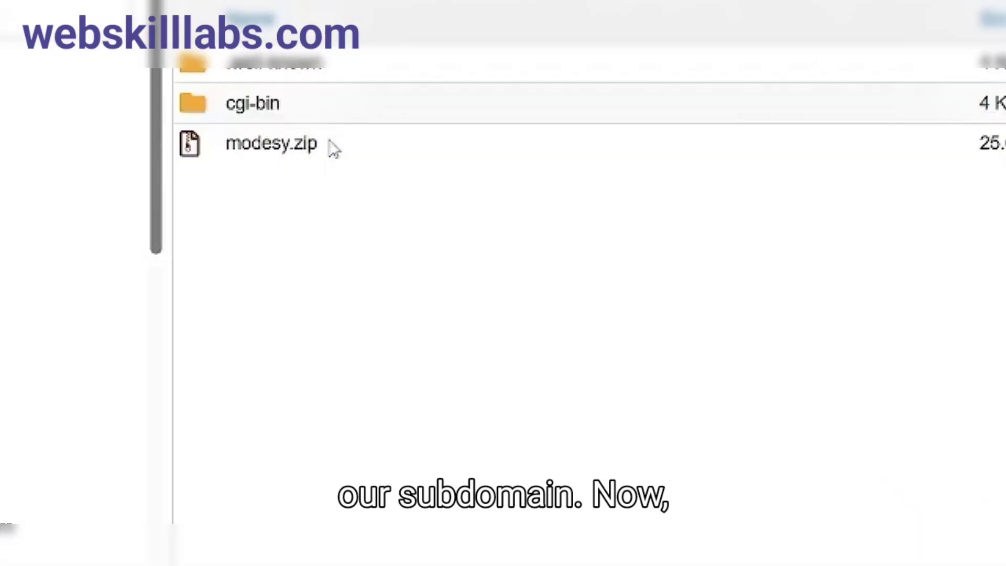
pyautogui.click(334, 149)
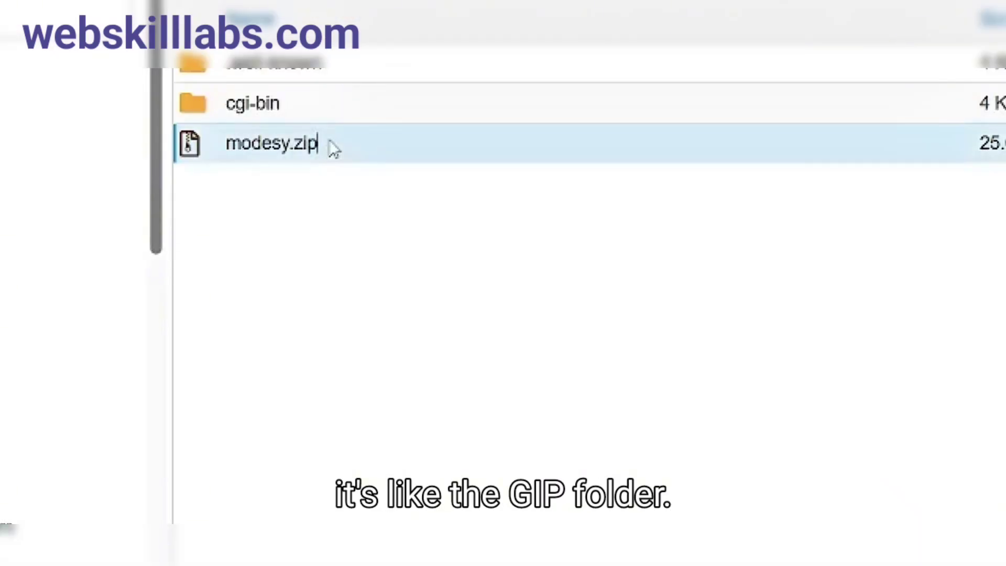
pyautogui.rightClick(334, 149)
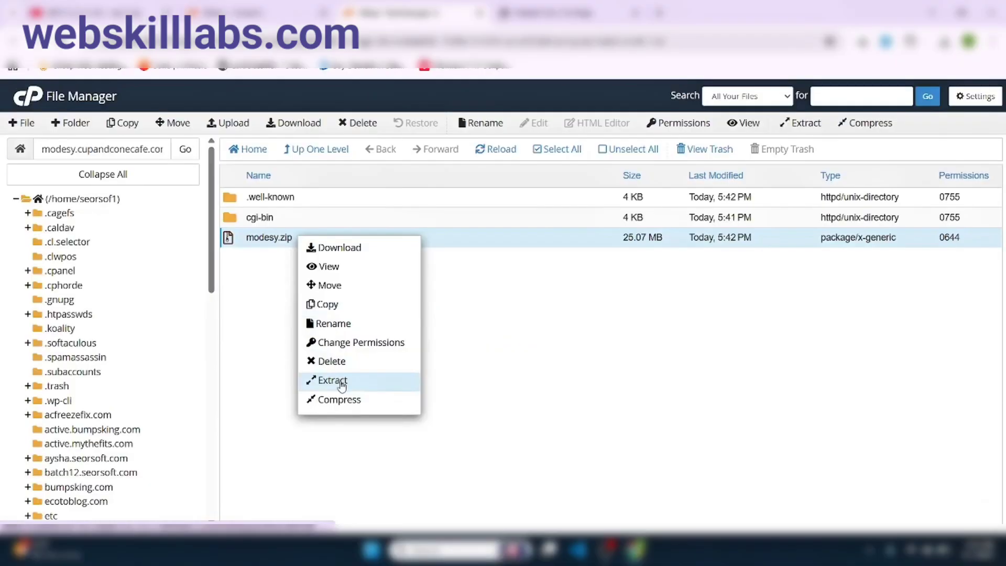
pyautogui.click(415, 433)
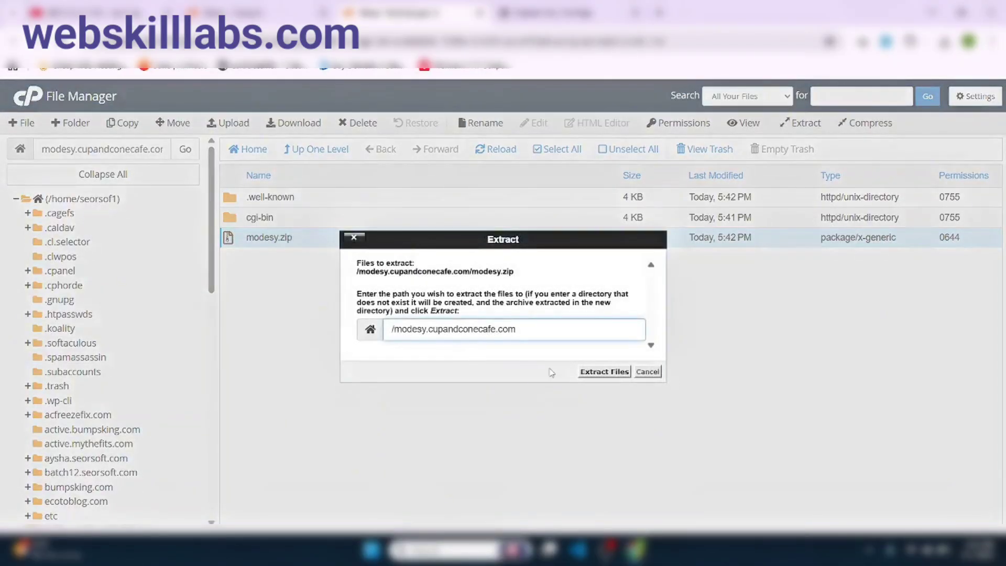
pyautogui.click(603, 373)
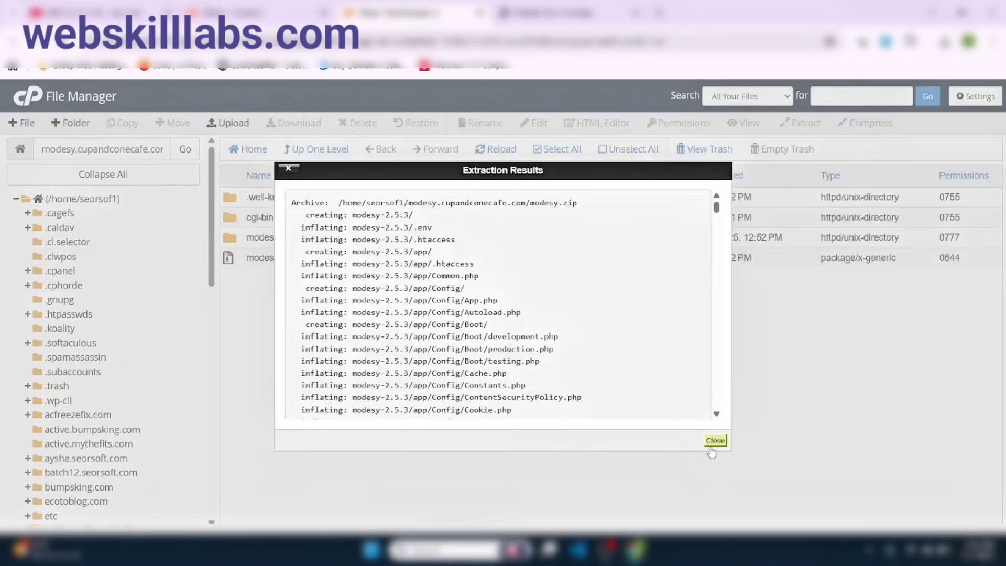
# Permanently delete modesy.zip, skipping the trash.
pyautogui.click(716, 440)
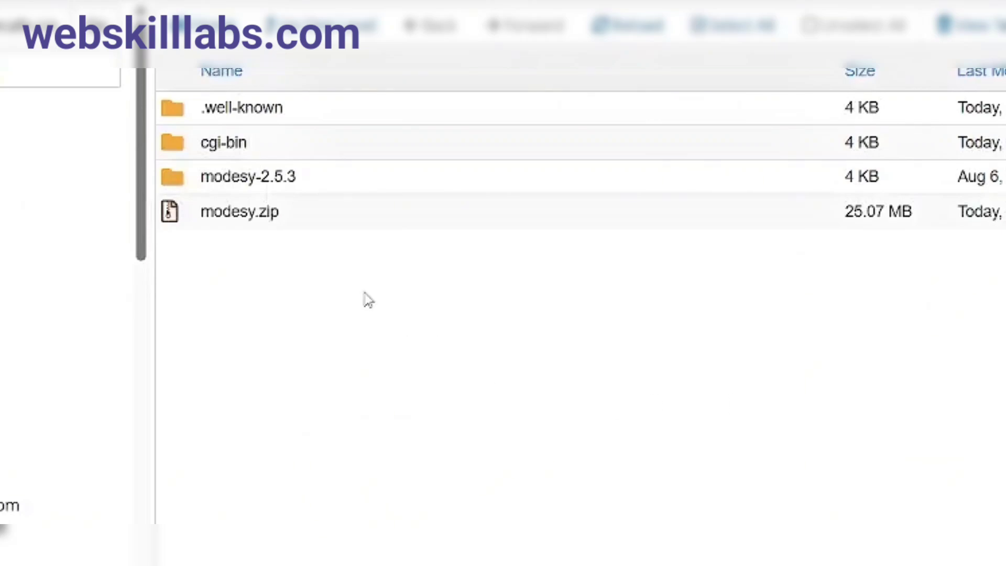
pyautogui.click(288, 215)
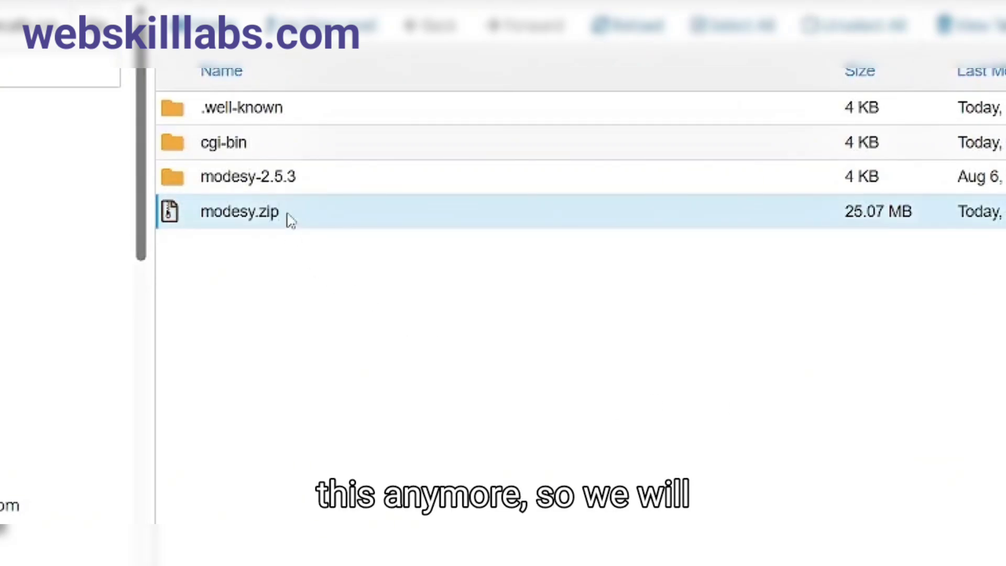
pyautogui.press('Delete')
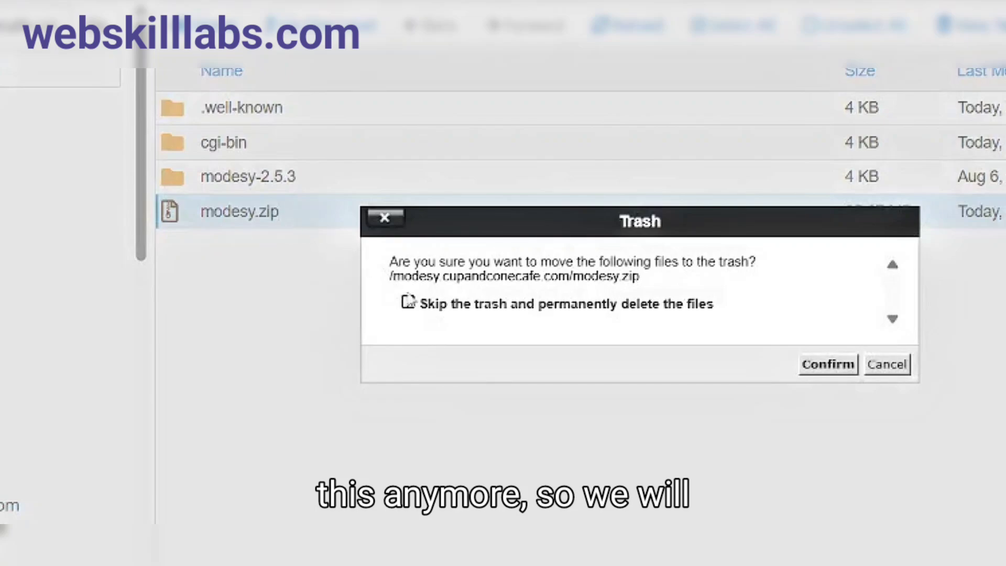
pyautogui.click(409, 303)
pyautogui.press('Return')
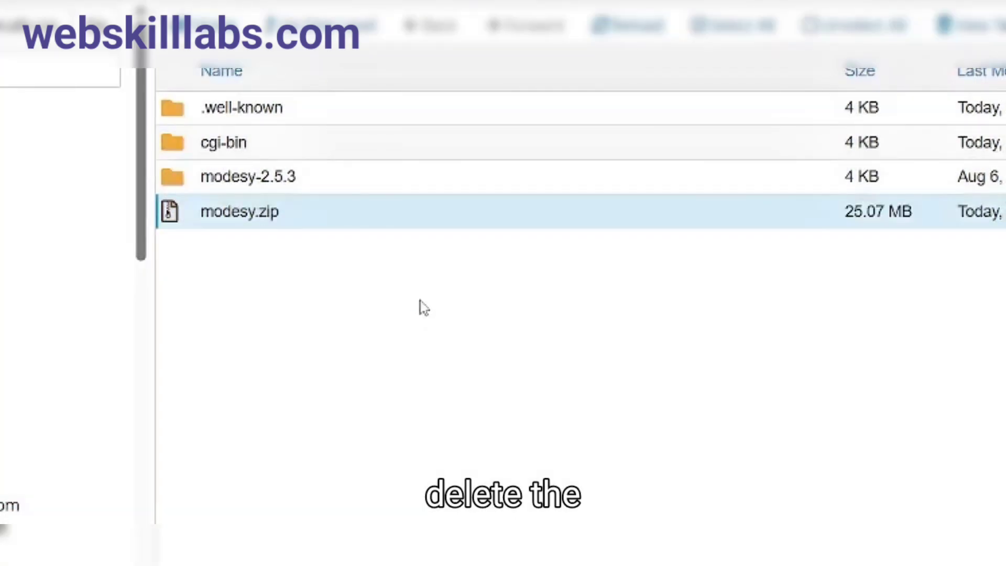
# Move everything inside modesy-2.5.3 up to the /modesy.cupandconecafe.com root.
pyautogui.doubleClick(327, 188)
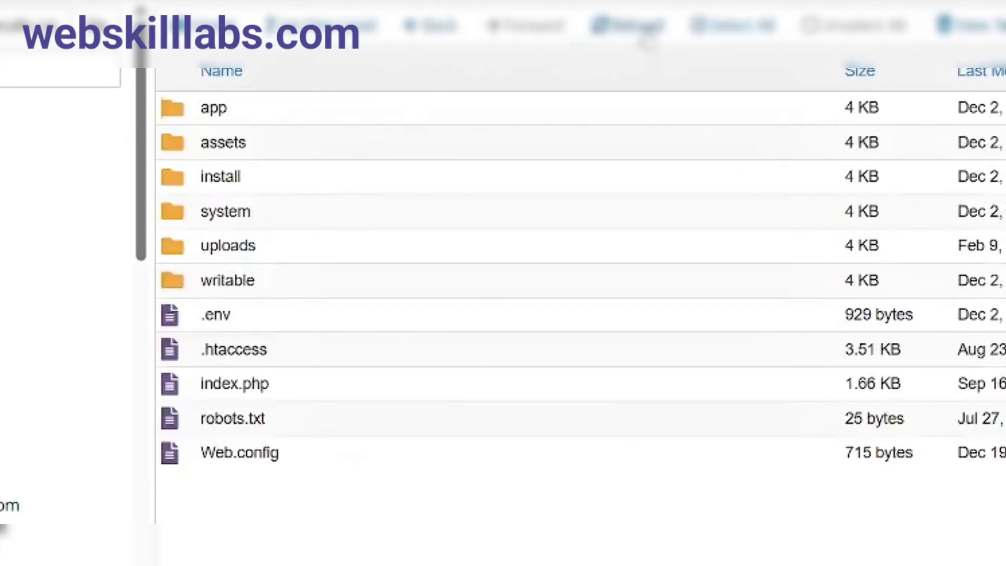
pyautogui.click(720, 32)
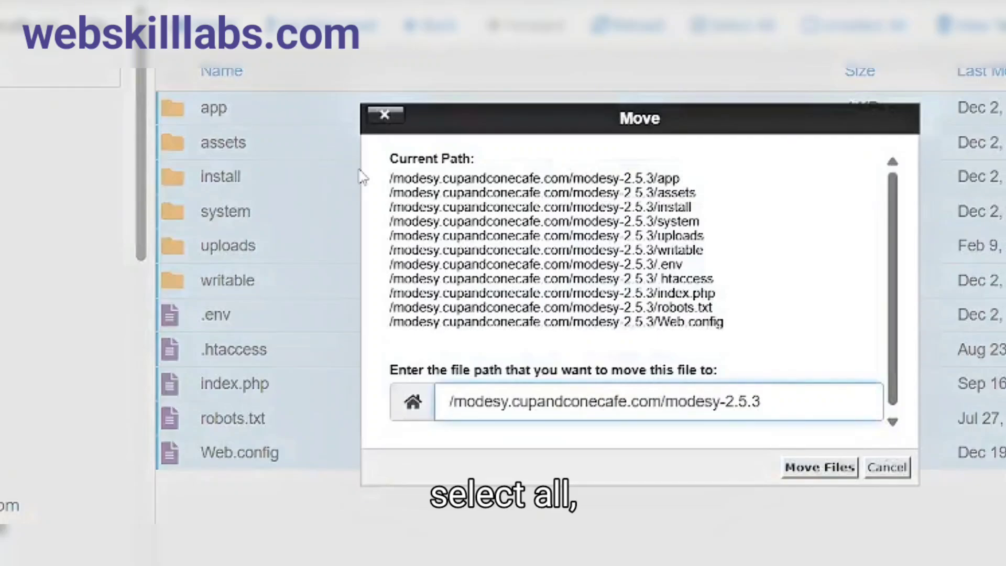
pyautogui.press('BackSpace')
pyautogui.press('BackSpace')
pyautogui.press('BackSpace')
pyautogui.press('BackSpace')
pyautogui.press('BackSpace')
pyautogui.press('BackSpace')
pyautogui.press('BackSpace')
pyautogui.press('BackSpace')
pyautogui.press('BackSpace')
pyautogui.press('BackSpace')
pyautogui.press('BackSpace')
pyautogui.press('BackSpace')
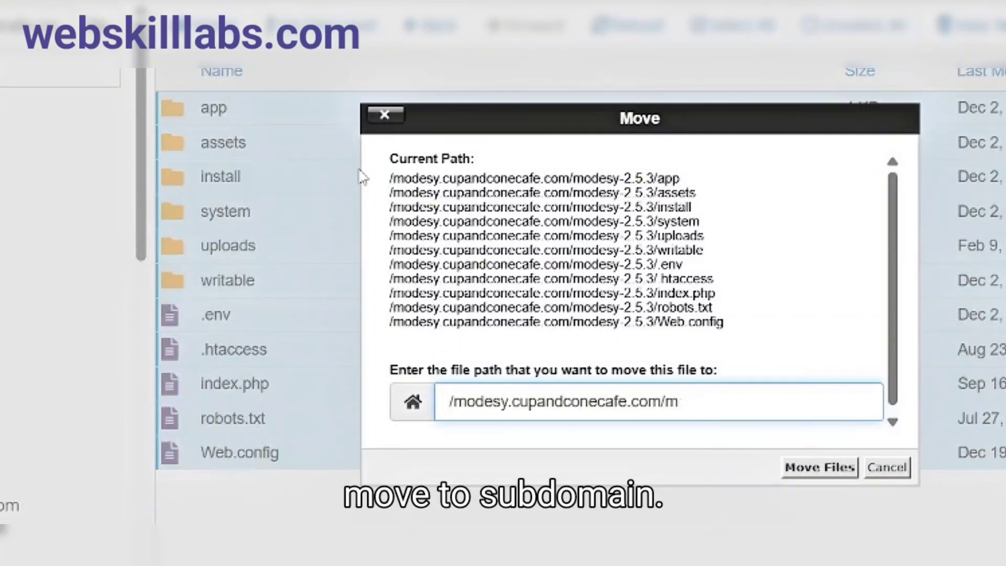
pyautogui.press('Return')
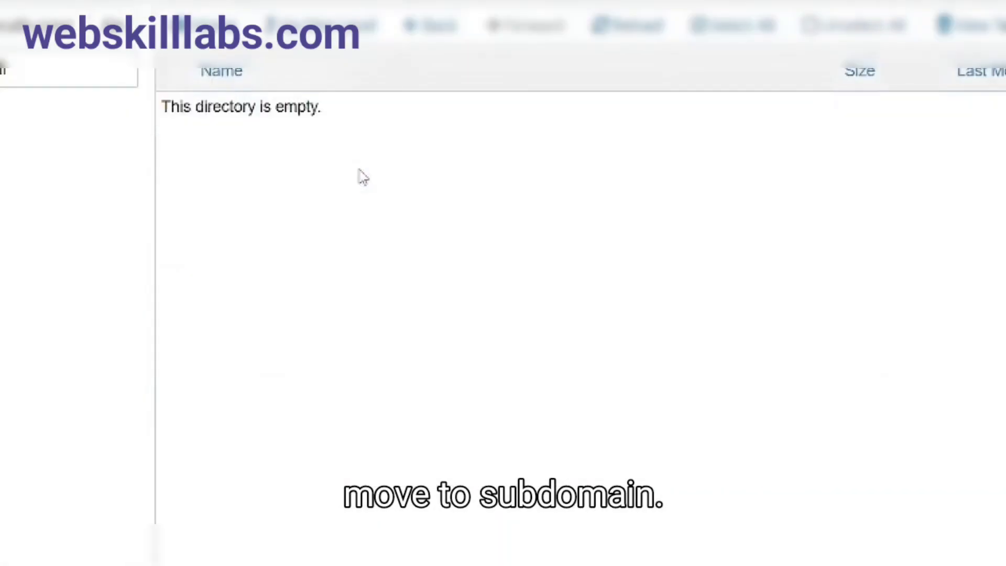
# Delete the emptied modesy-2.5.3 folder from the subdomain root.
pyautogui.click(328, 26)
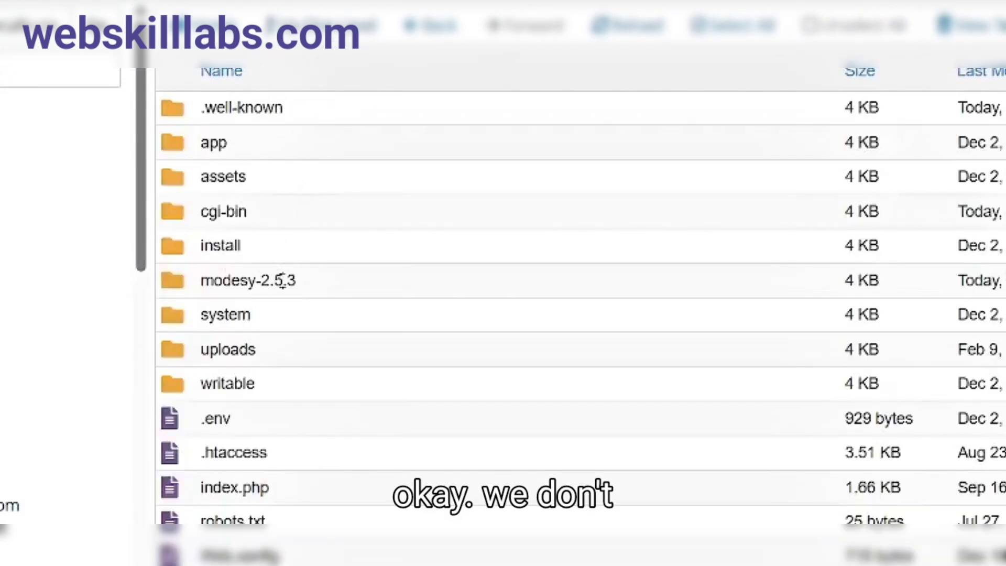
pyautogui.click(281, 280)
pyautogui.press('Delete')
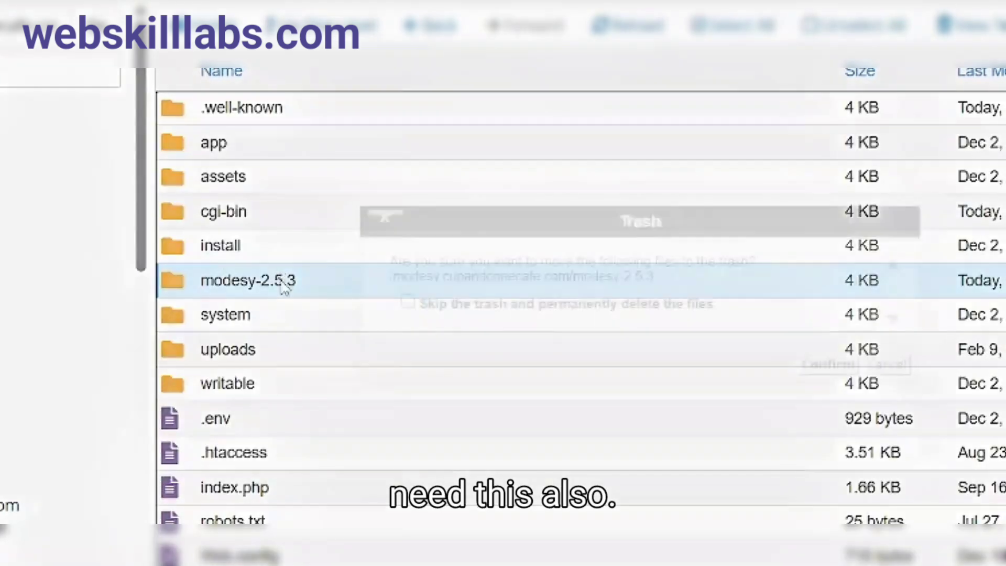
pyautogui.press('Return')
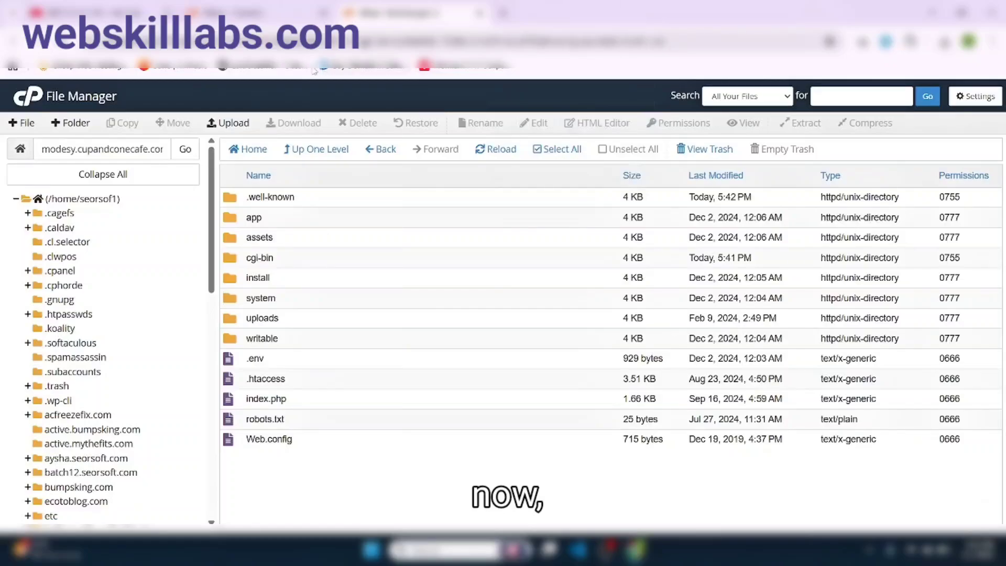
# Visit modesy.cupandconecafe.com, launch the Modesy installer and scroll to the License Code field.
pyautogui.tripleClick(141, 149)
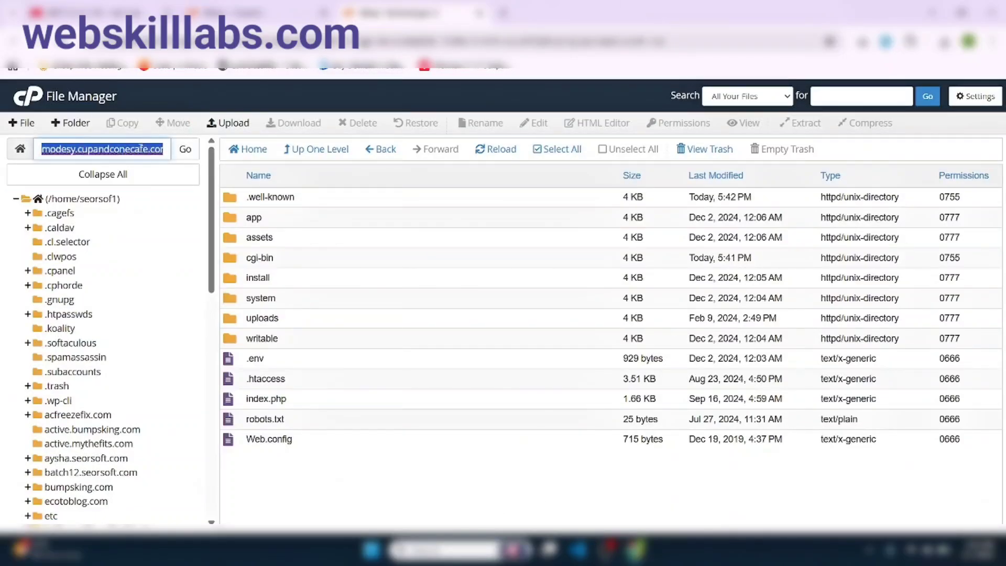
pyautogui.rightClick(140, 148)
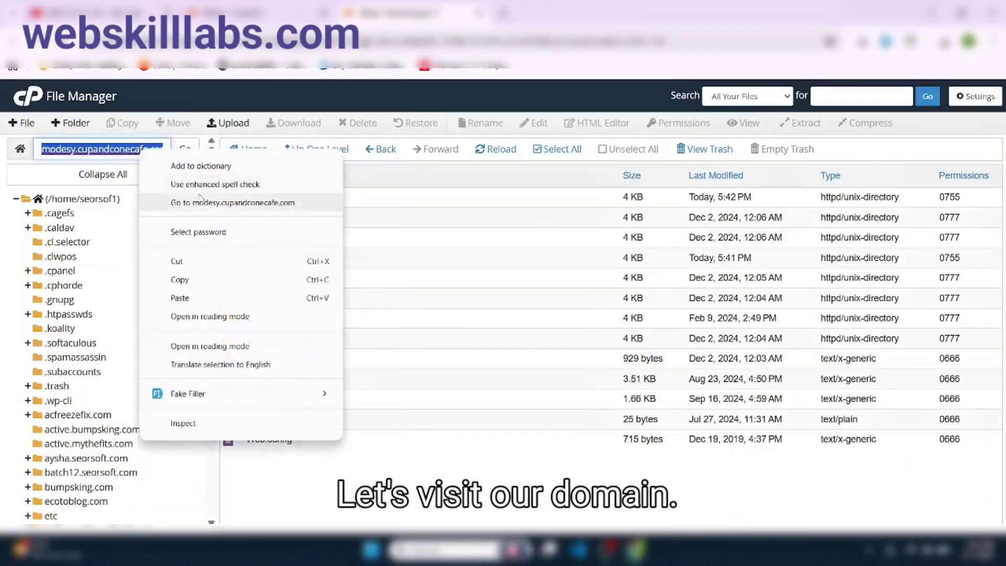
pyautogui.click(212, 203)
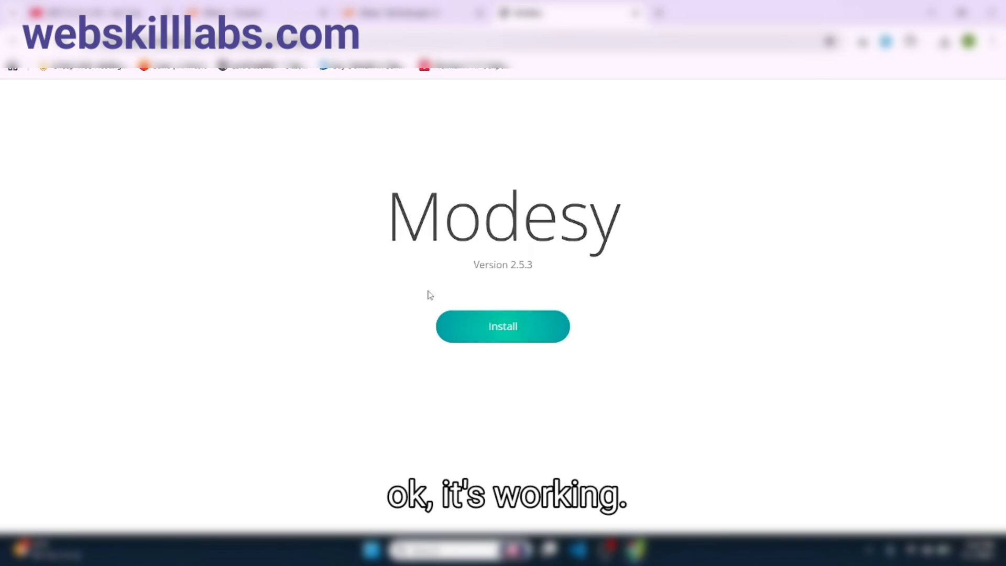
pyautogui.click(500, 329)
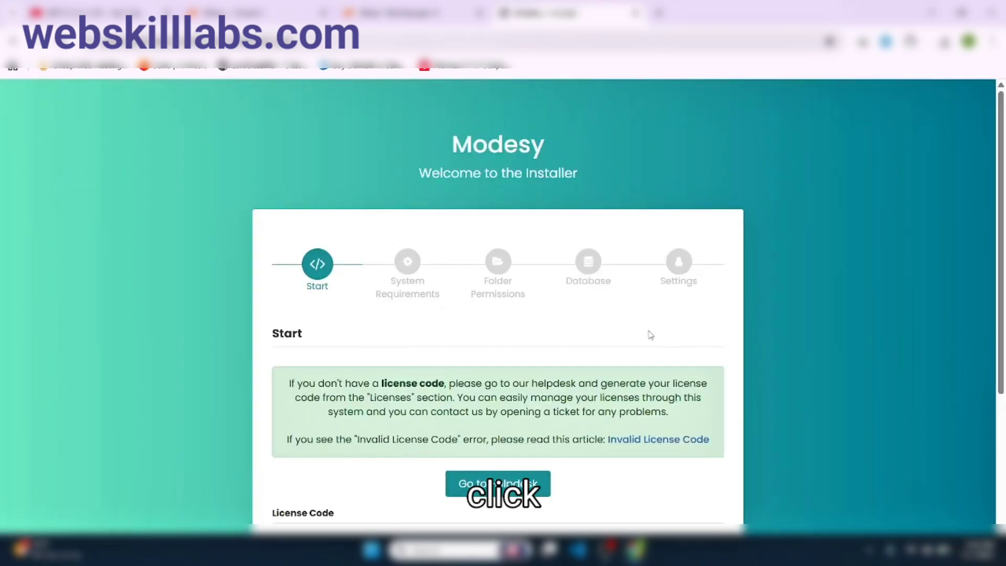
pyautogui.scroll(-2, 649, 334)
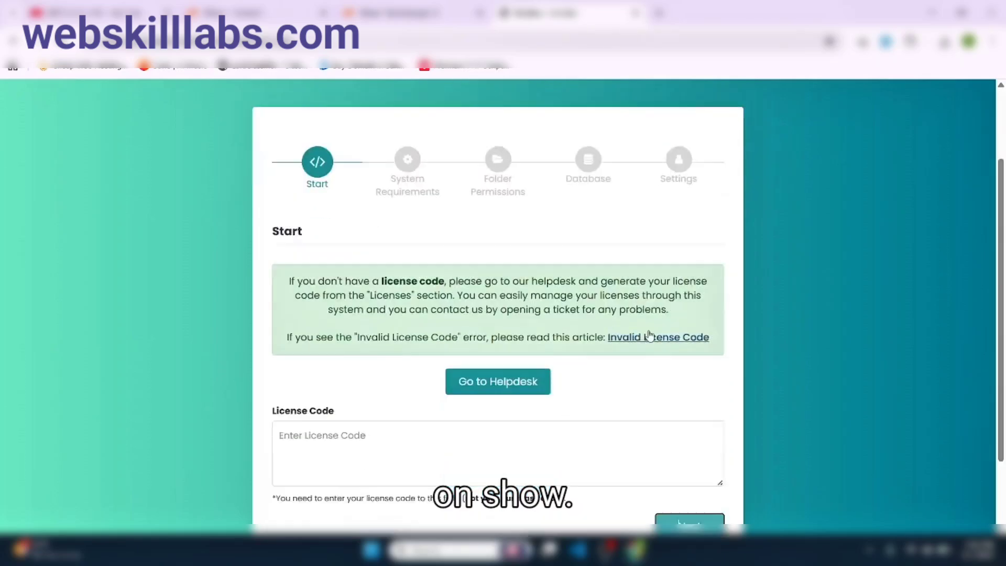
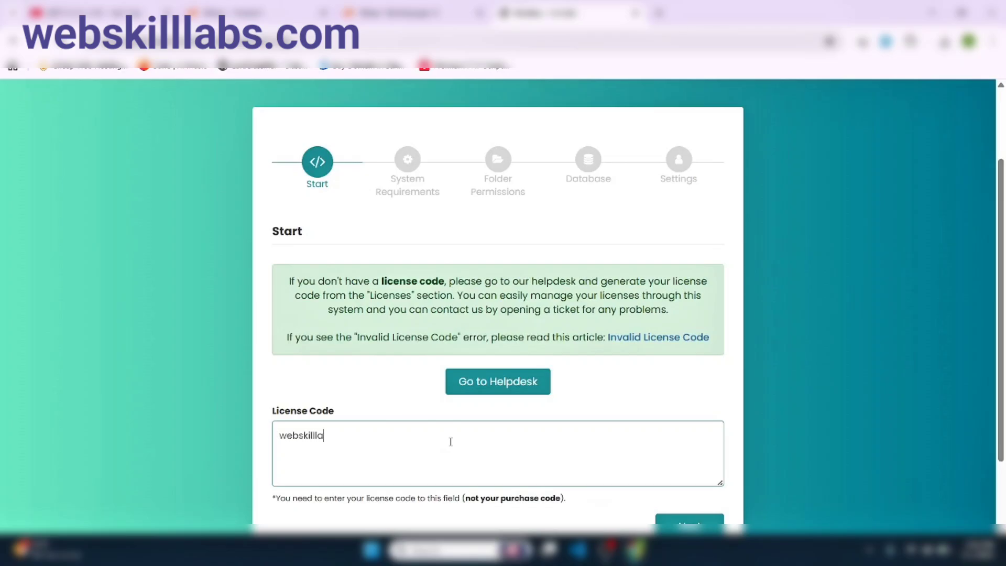
# Enter the licence code and move past the System Requirements check.
pyautogui.click(498, 444)
pyautogui.click(690, 522)
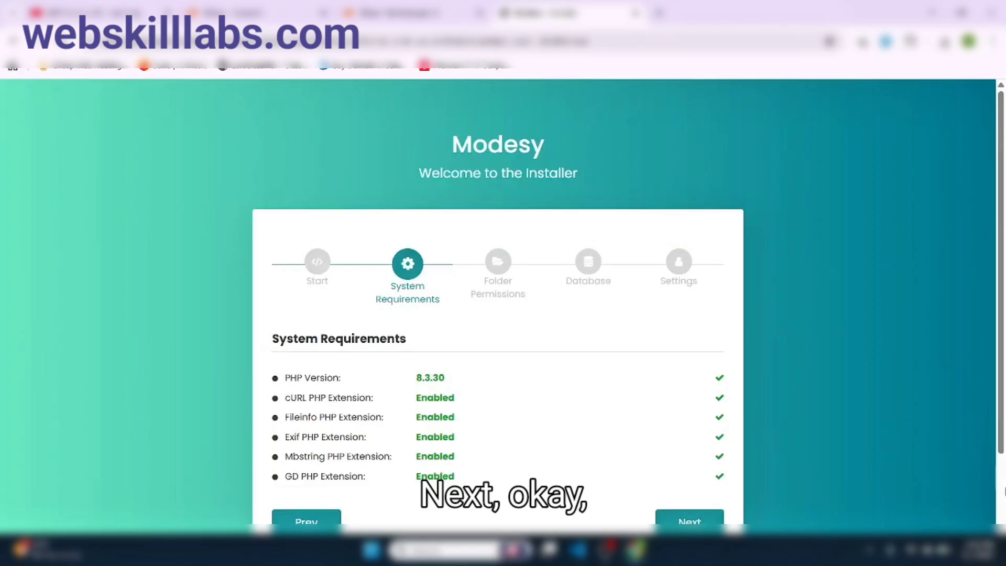
pyautogui.scroll(-2, 498, 302)
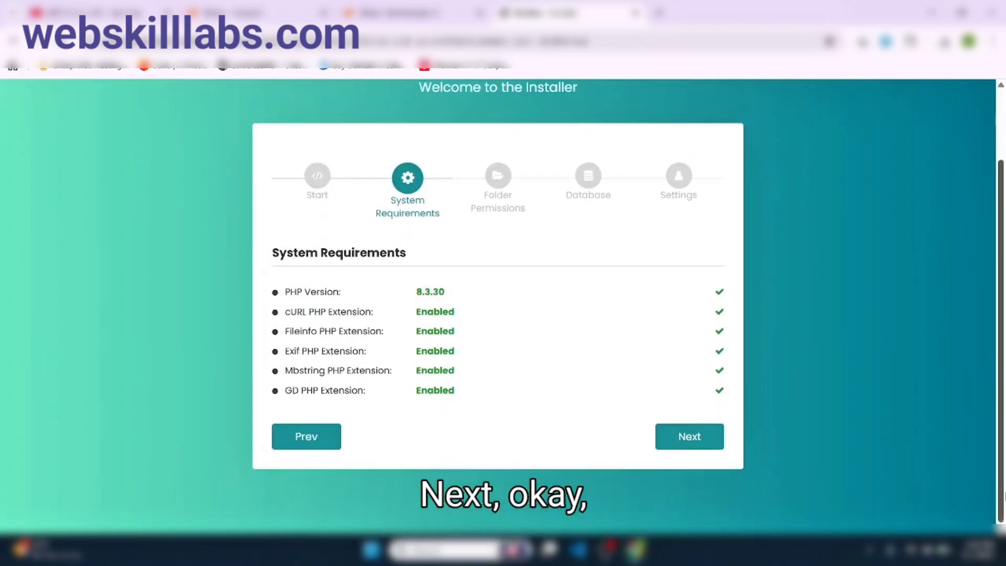
pyautogui.click(692, 438)
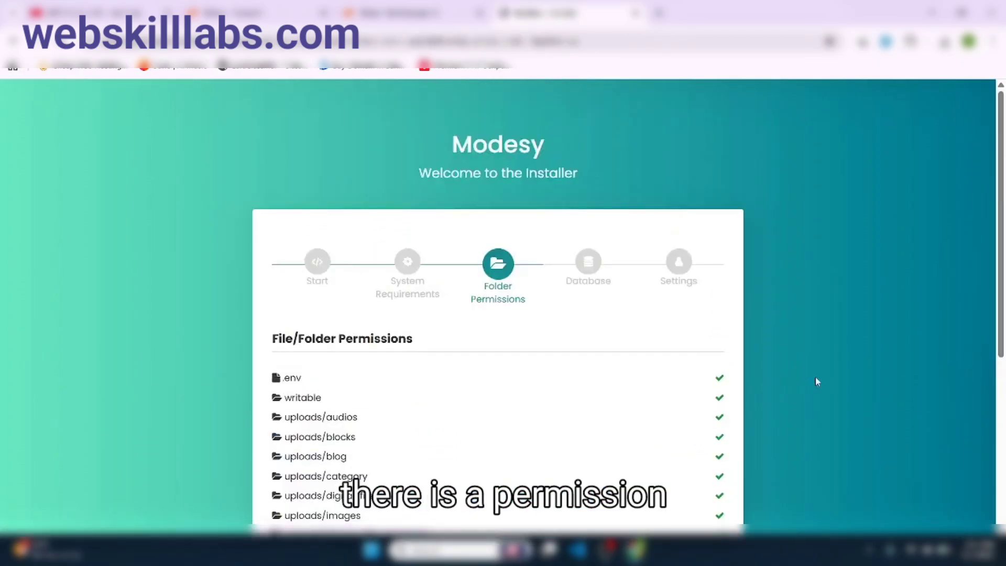
# Clear Folder Permissions to reach the installer's Database step, then bring up cPanel's Domains page.
pyautogui.scroll(-5, 972, 140)
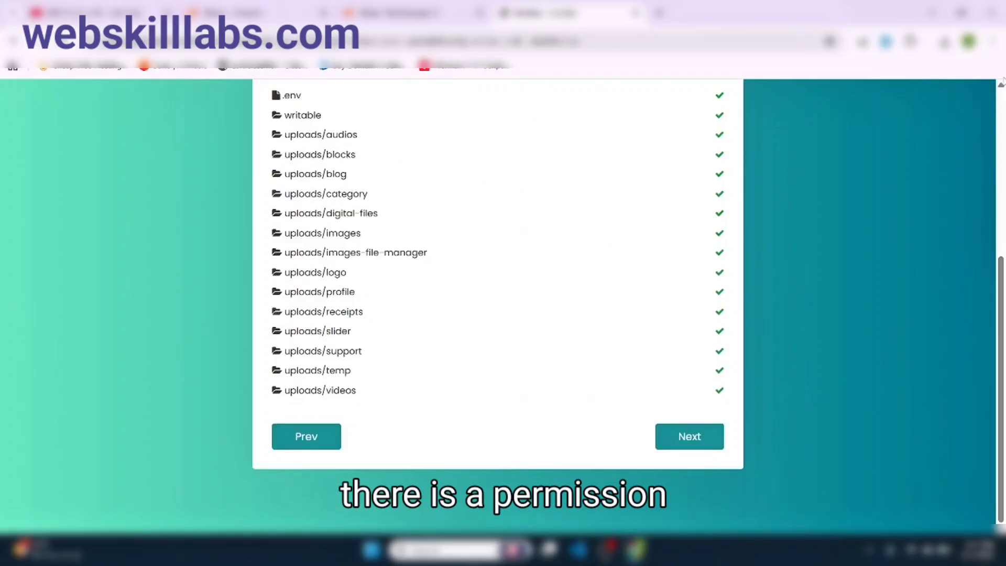
pyautogui.scroll(2, 1001, 89)
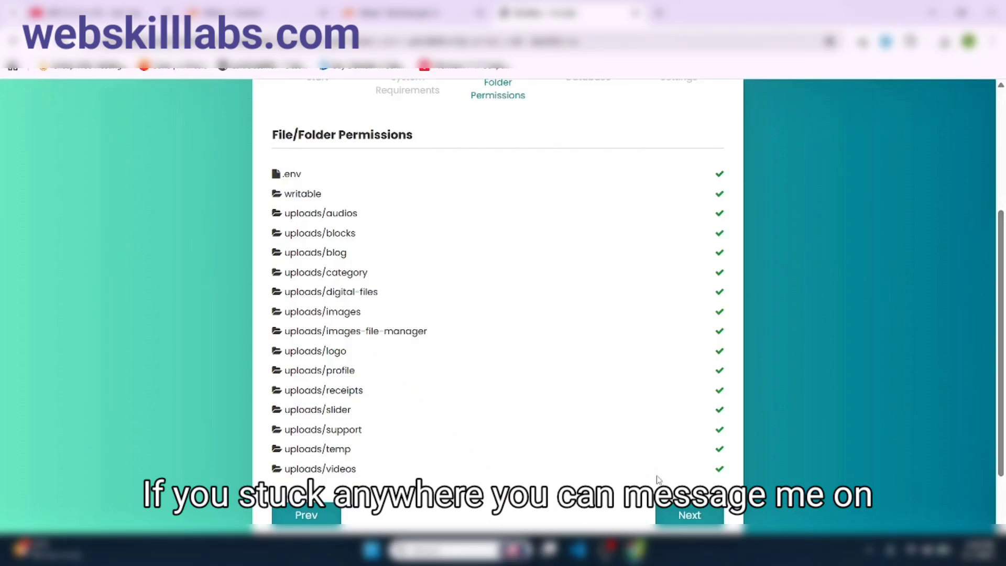
pyautogui.click(690, 516)
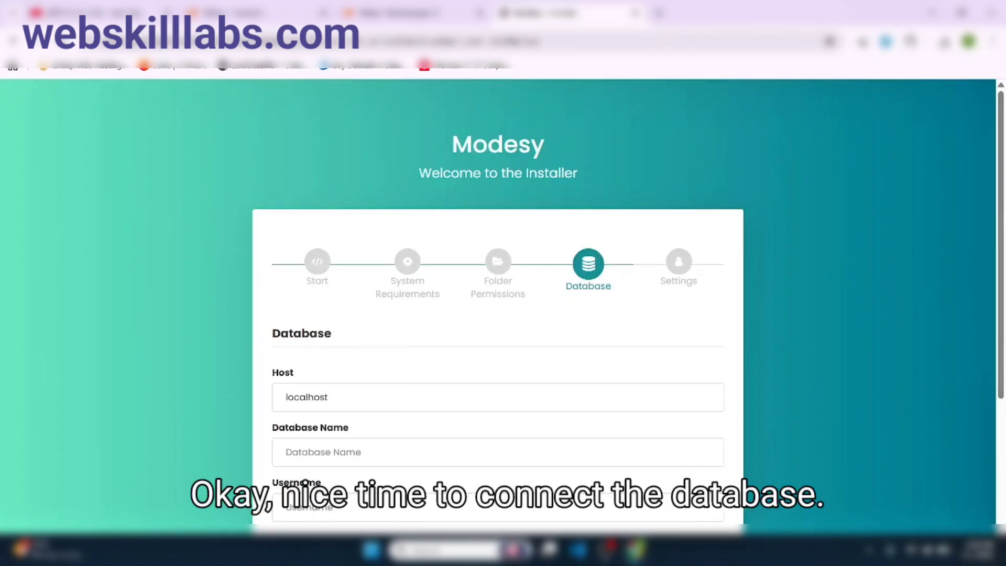
pyautogui.scroll(-3, 497, 315)
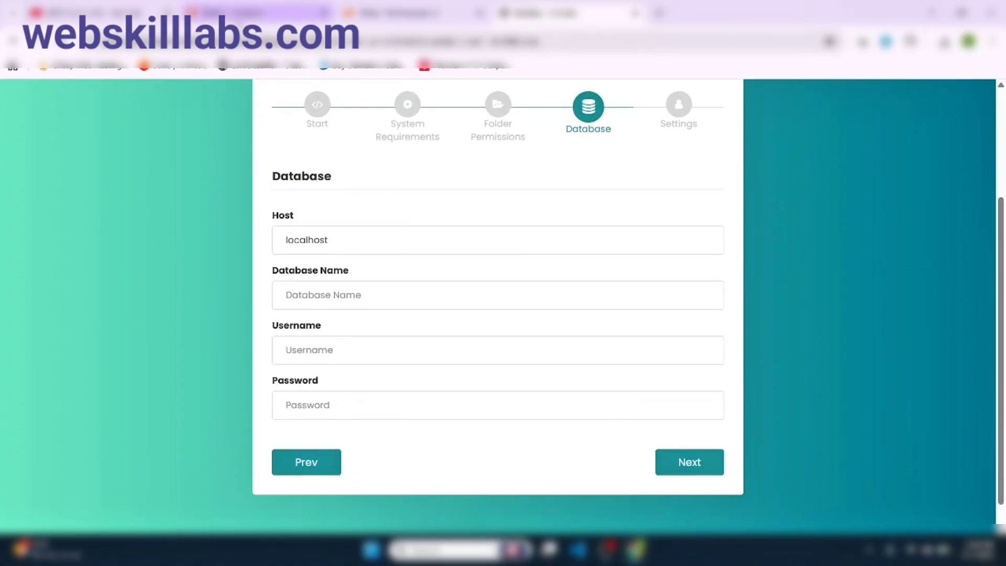
pyautogui.click(257, 13)
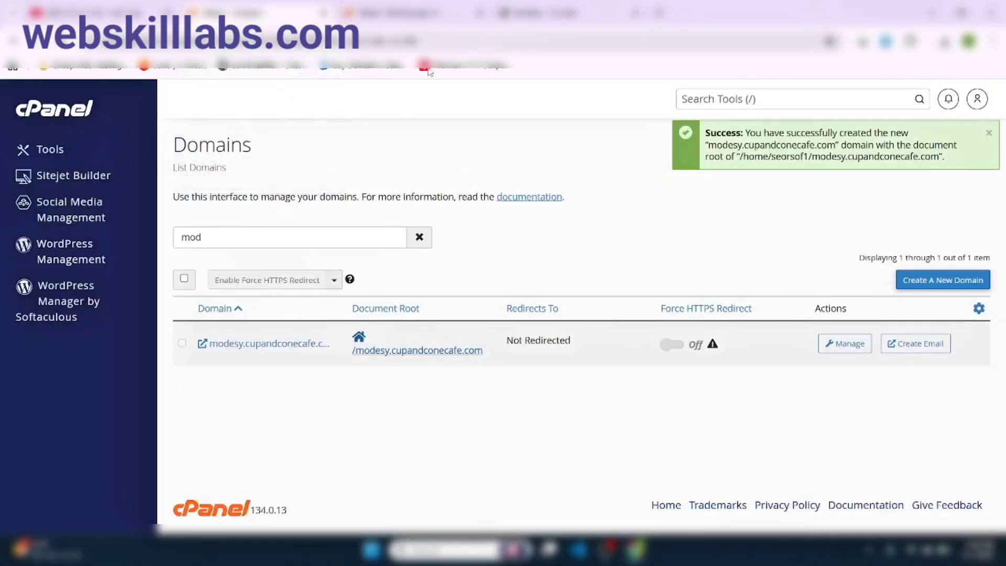
# Use cPanel's Database Wizard to create a database named modesydb.
pyautogui.click(713, 98)
pyautogui.write('data')
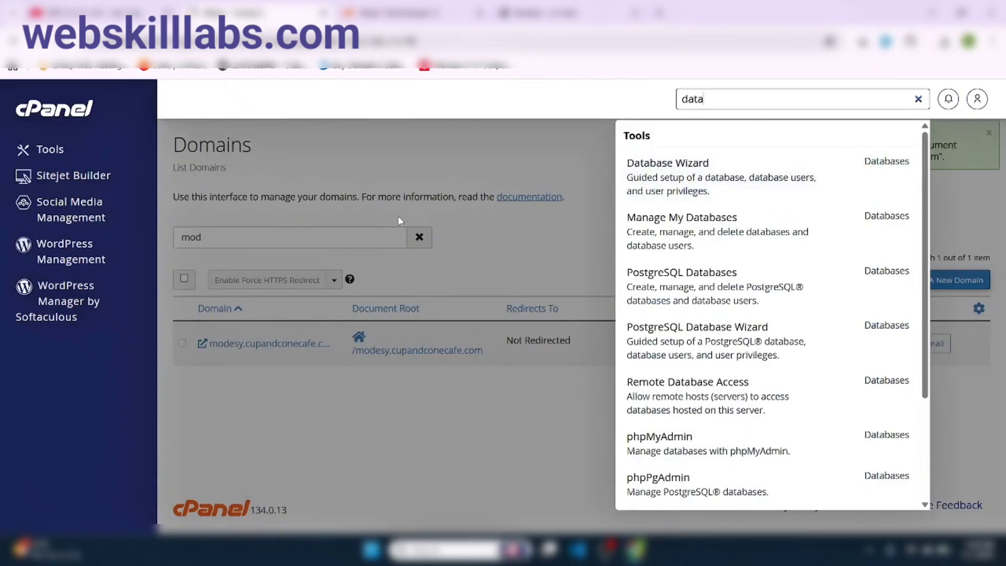
pyautogui.press('Return')
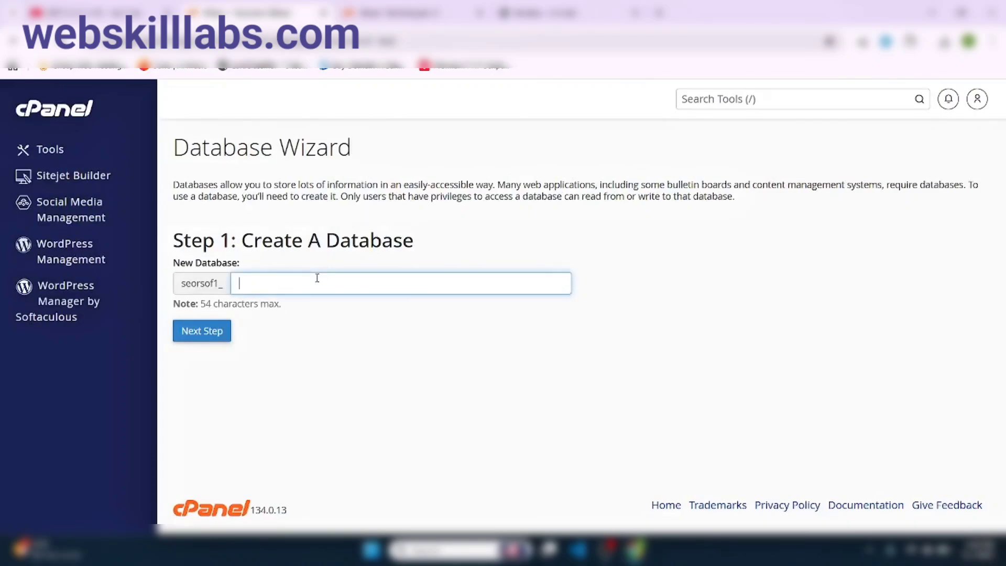
pyautogui.write('modesy')
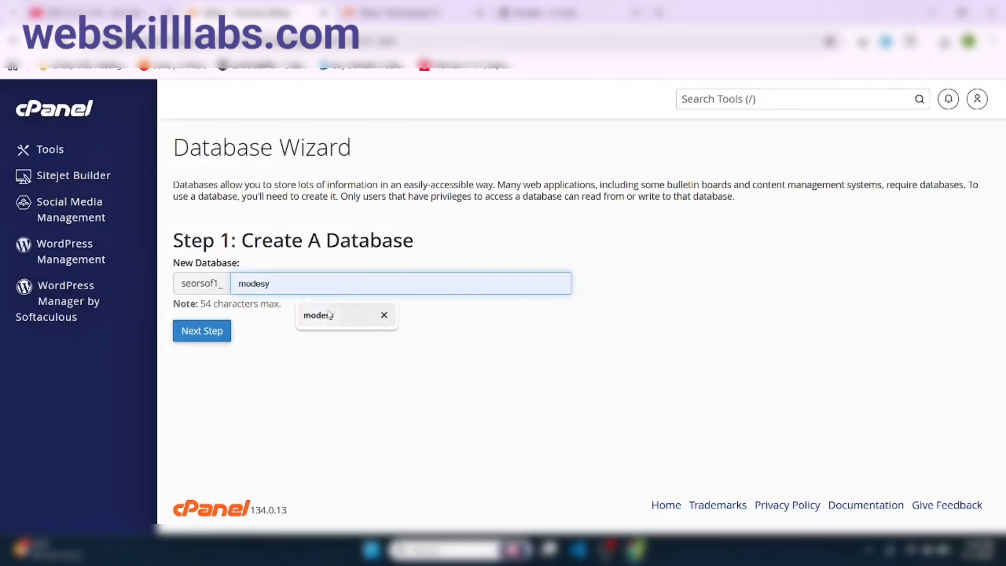
pyautogui.click(330, 315)
pyautogui.write('db')
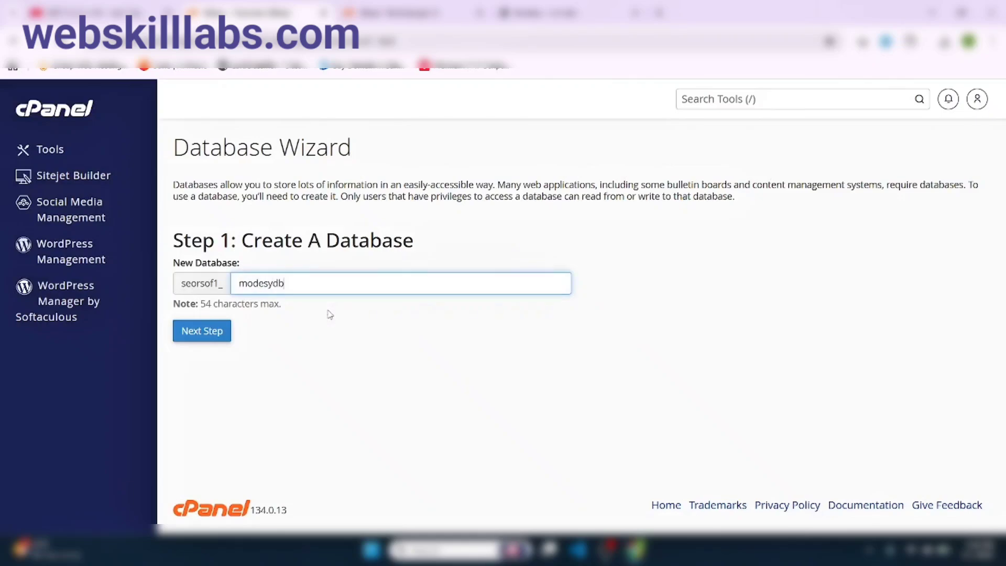
pyautogui.hotkey('ctrl', 'a')
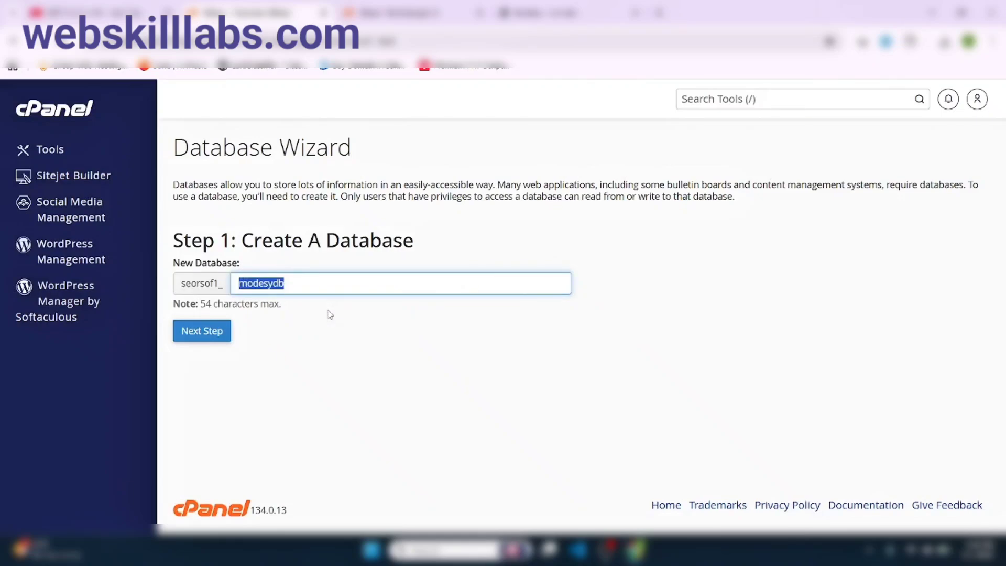
pyautogui.click(329, 315)
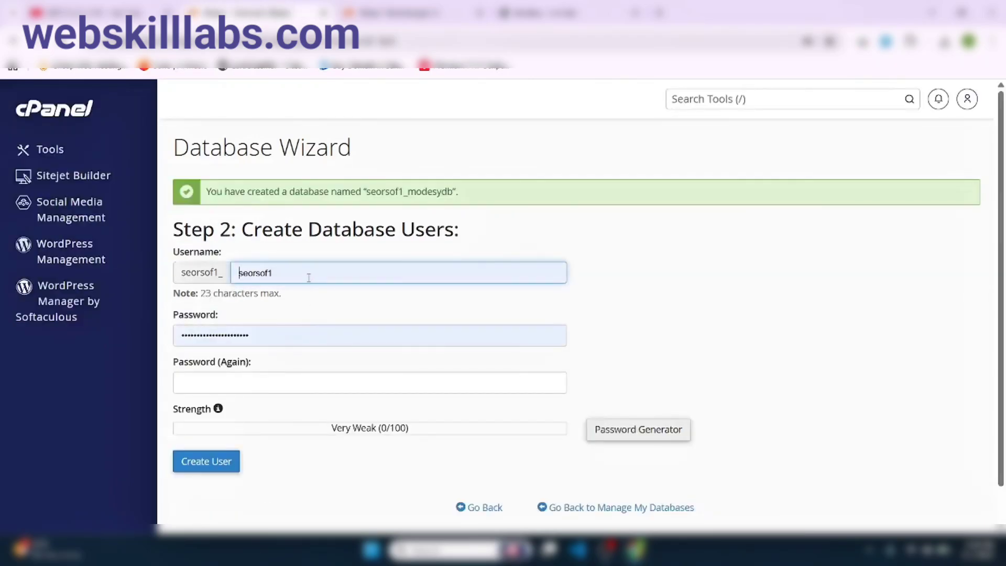
# Replace the prefilled username with modesyuser.
pyautogui.click(309, 277)
pyautogui.hotkey('ctrl', 'a')
pyautogui.write('modesydb')
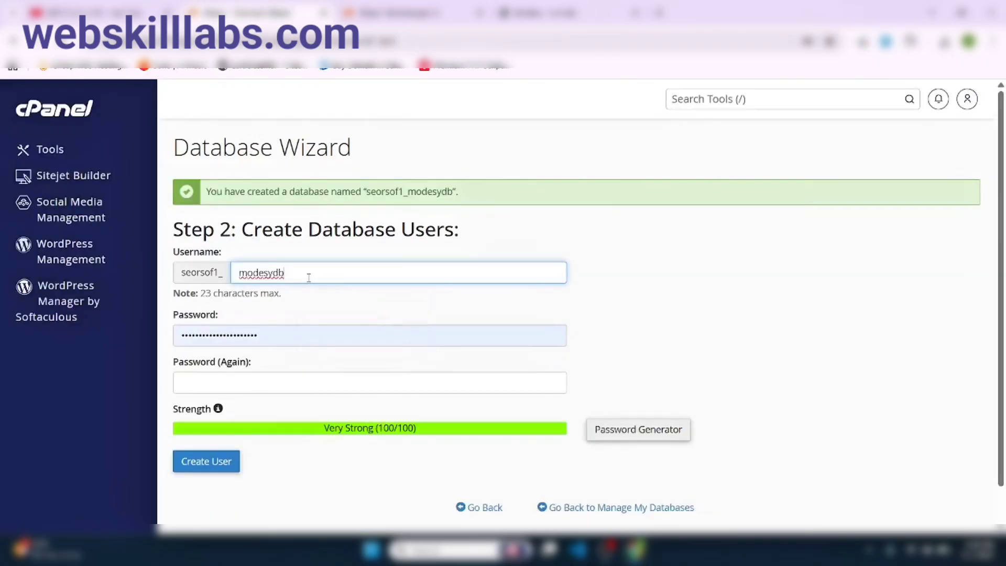
pyautogui.press('BackSpace')
pyautogui.press('BackSpace')
pyautogui.write('user')
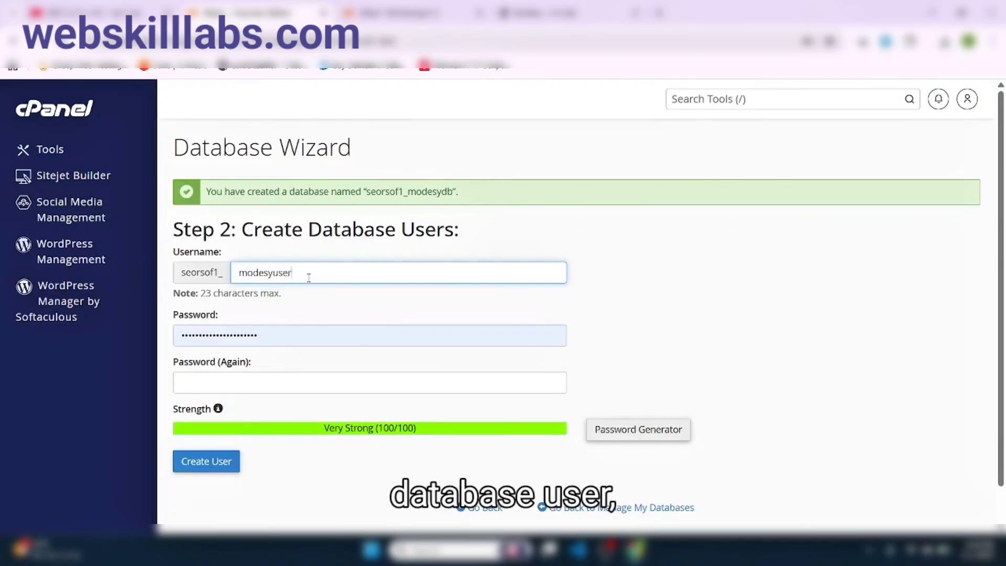
# Generate a random password, copy it, and apply it to both password fields.
pyautogui.click(623, 432)
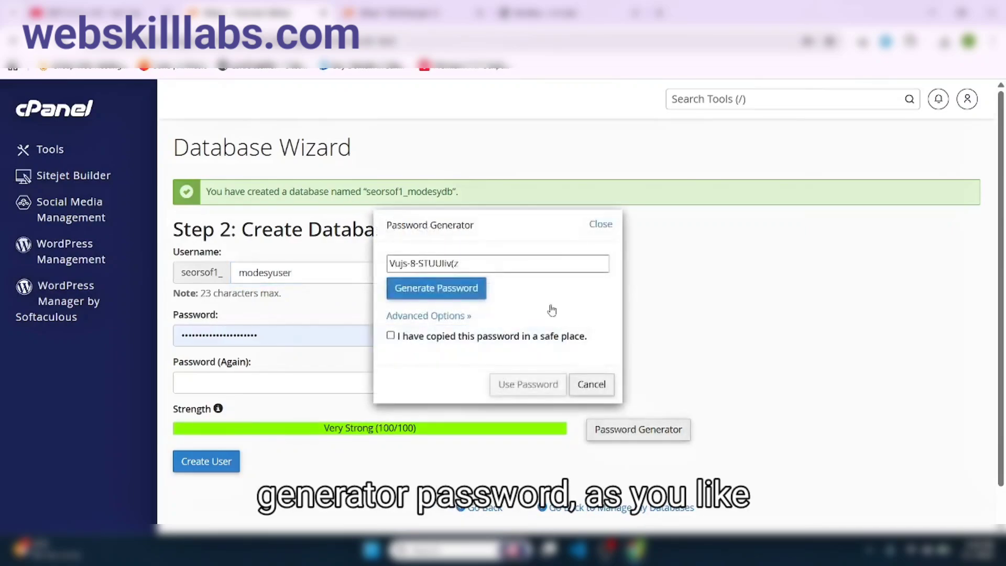
pyautogui.click(466, 301)
pyautogui.click(466, 300)
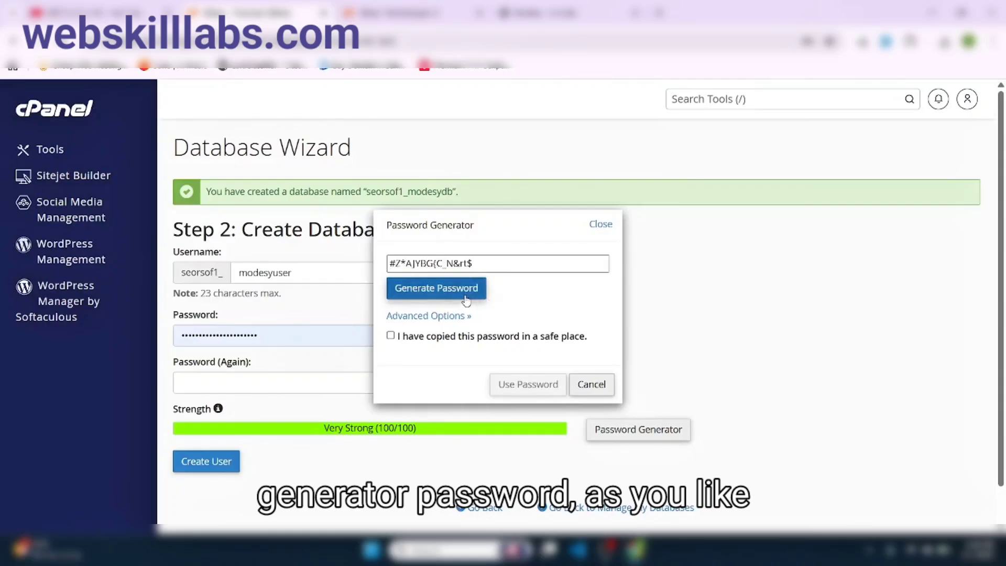
pyautogui.click(466, 300)
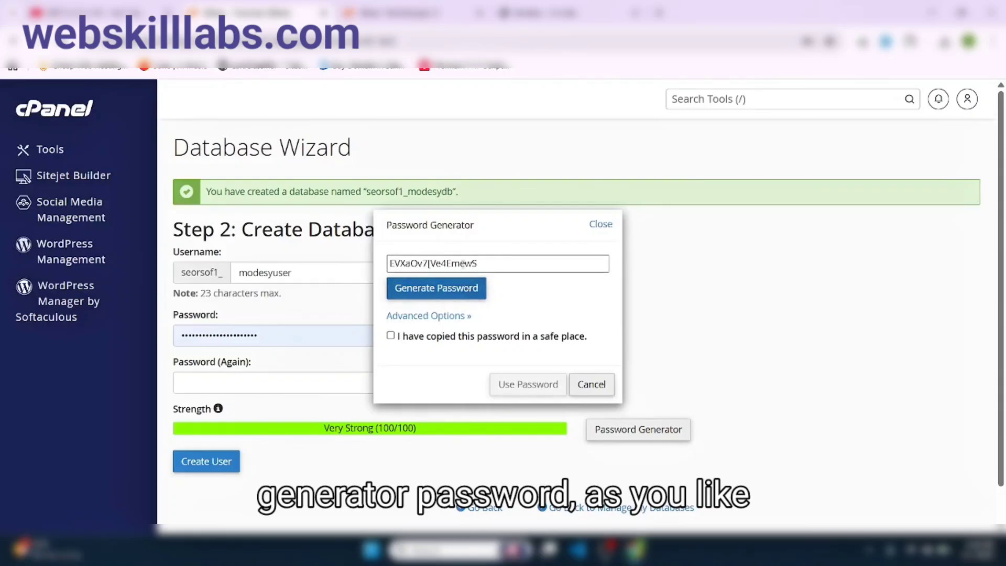
pyautogui.tripleClick(463, 264)
pyautogui.hotkey('ctrl', 'c')
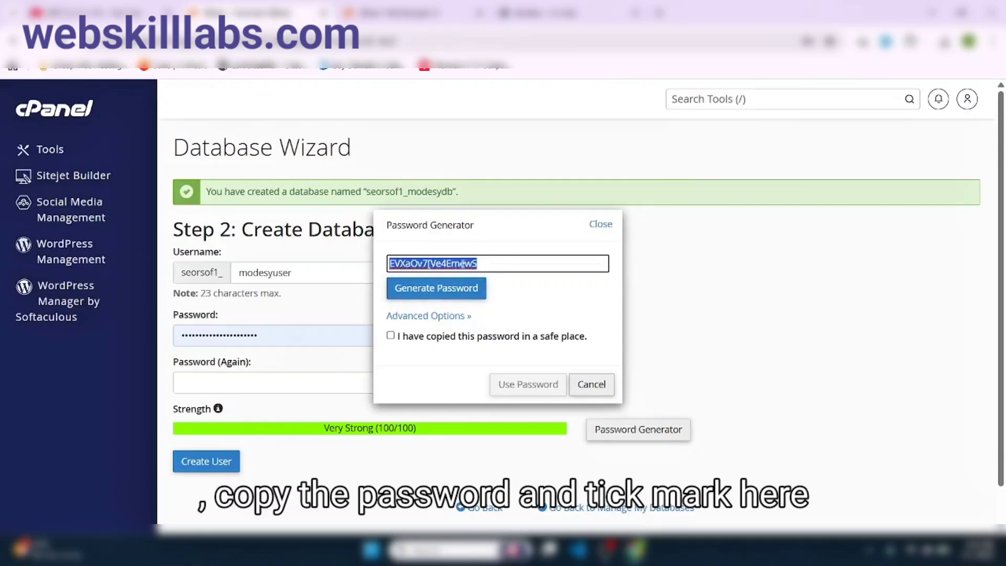
pyautogui.click(464, 340)
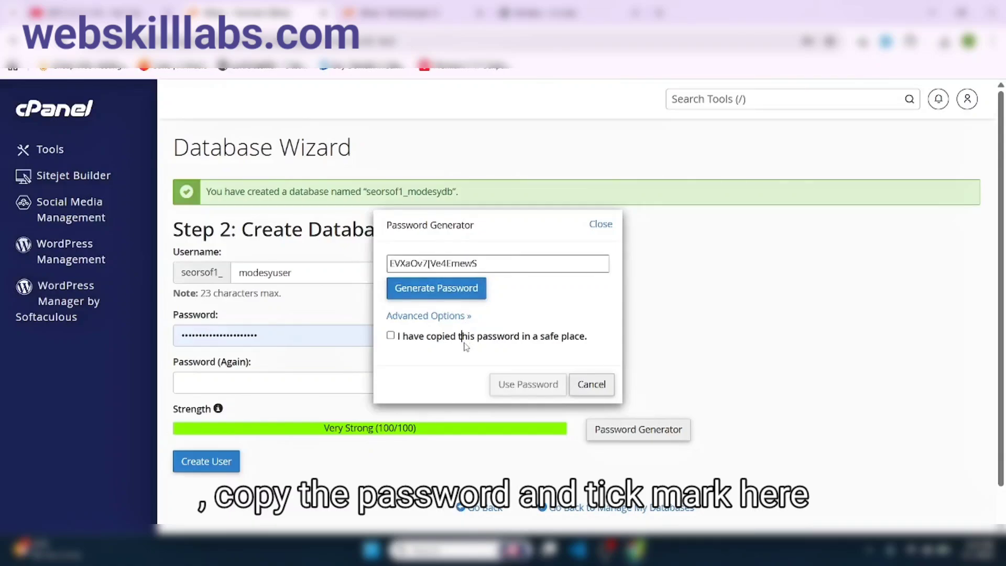
pyautogui.click(520, 387)
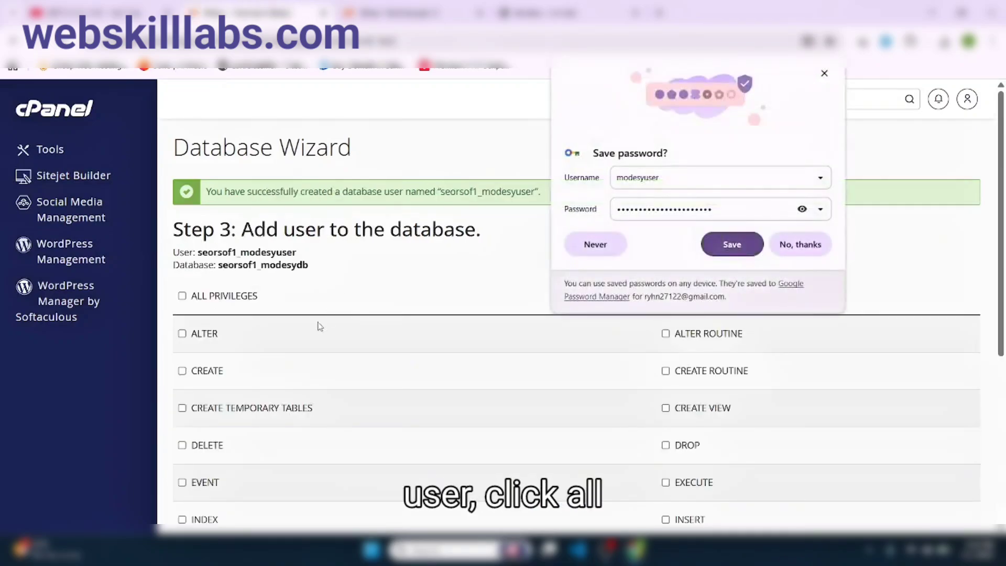
# Grant modesyuser ALL PRIVILEGES on modesydb, declining Chrome's offer to save the password.
pyautogui.click(182, 296)
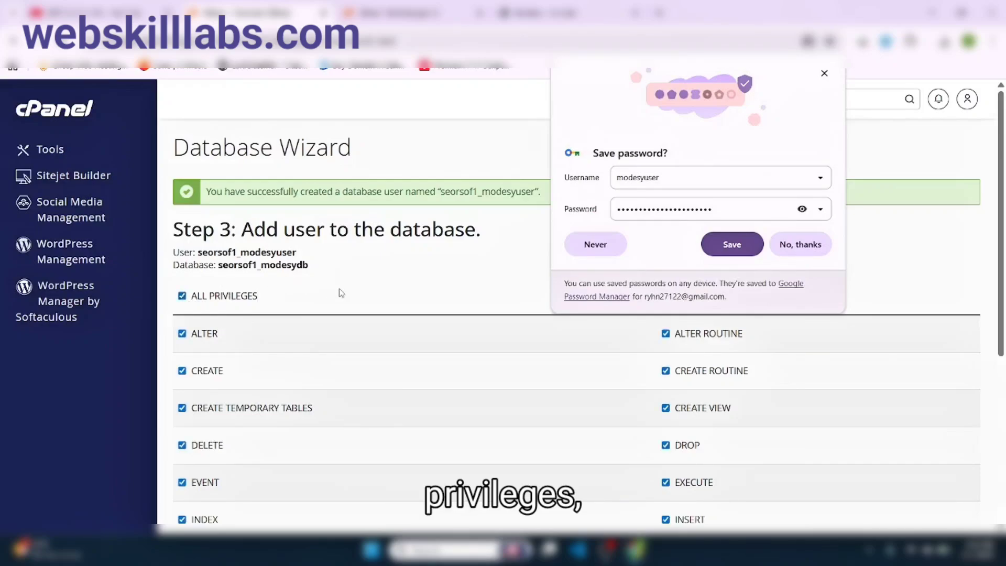
pyautogui.click(813, 245)
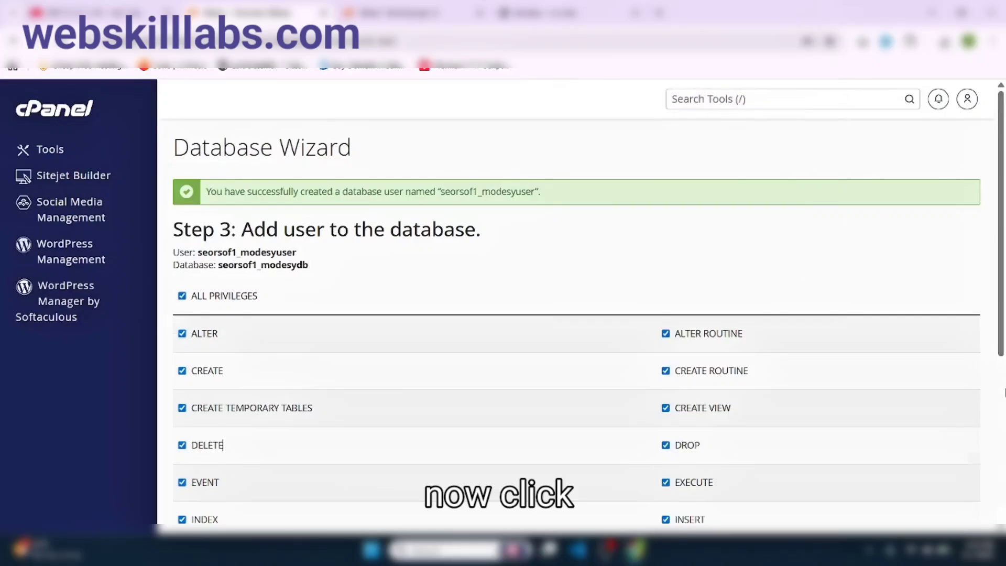
pyautogui.scroll(-5, 1004, 392)
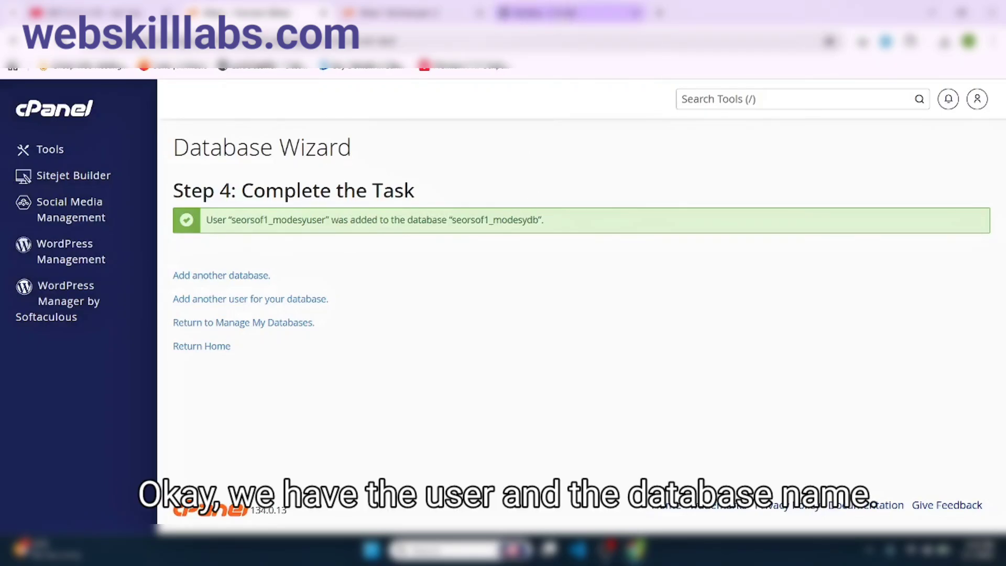
# Paste the generated password into the installer's database password field.
pyautogui.click(603, 10)
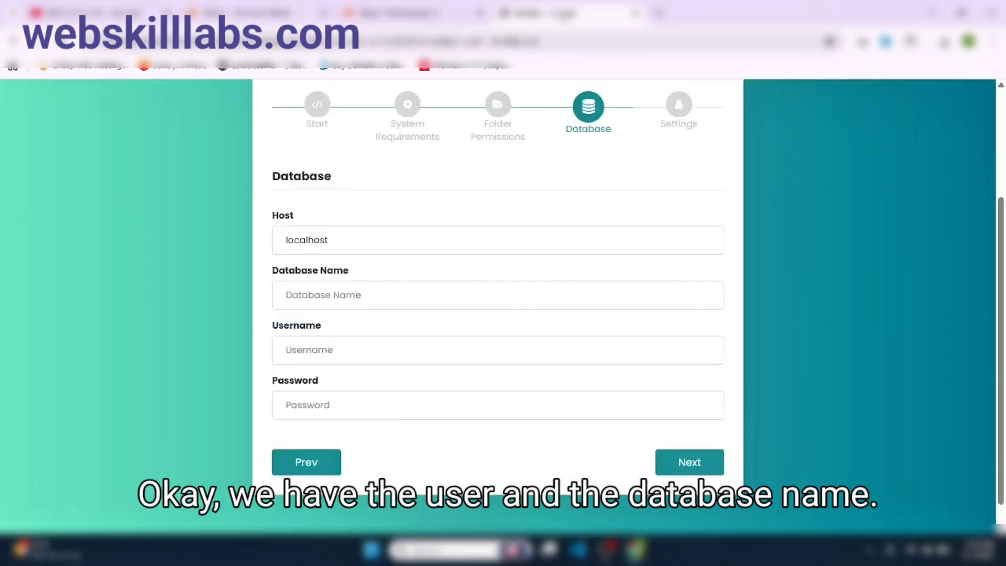
pyautogui.click(353, 409)
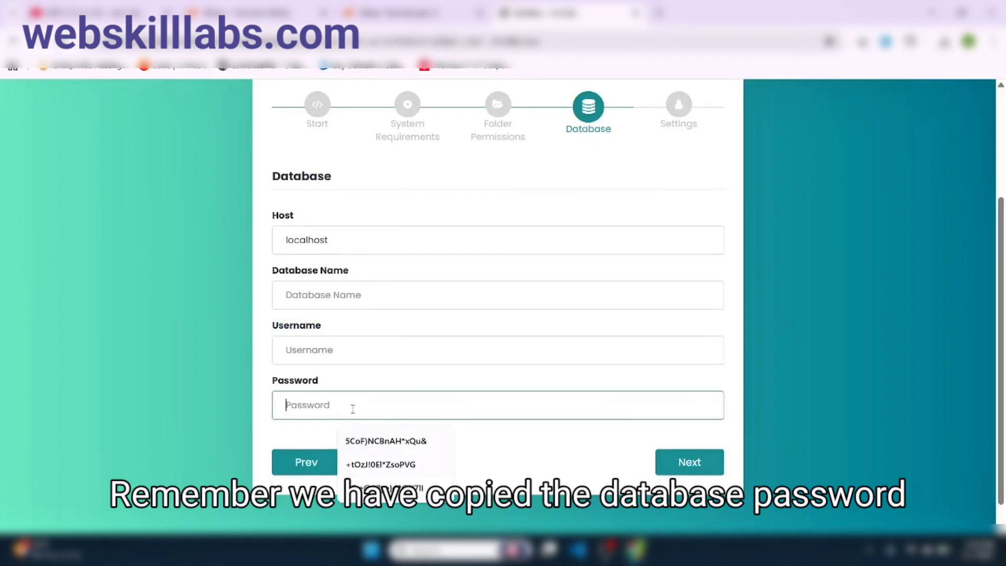
pyautogui.hotkey('ctrl', 'v')
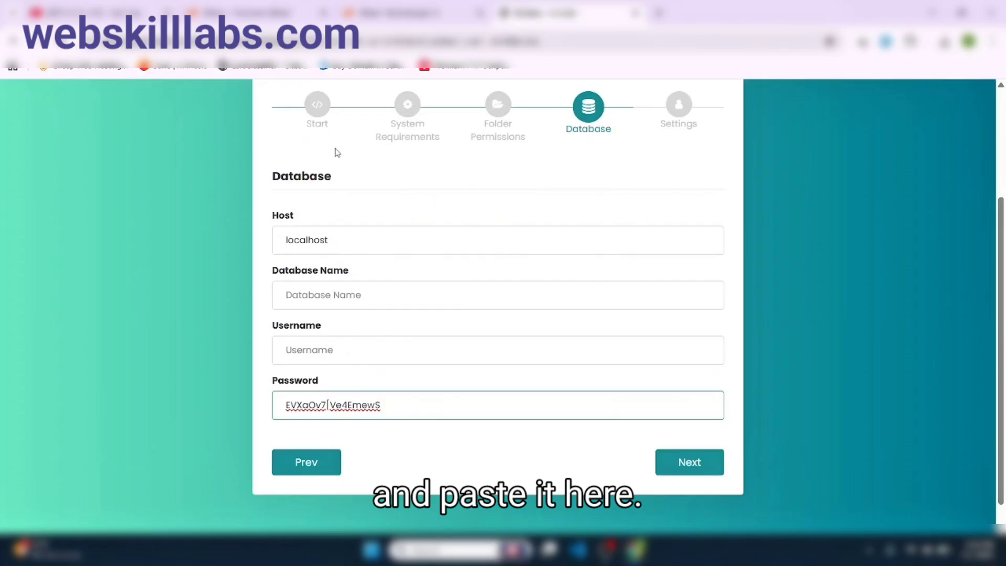
# Copy seorsof1_modesyuser from cPanel into the installer's username field.
pyautogui.click(257, 12)
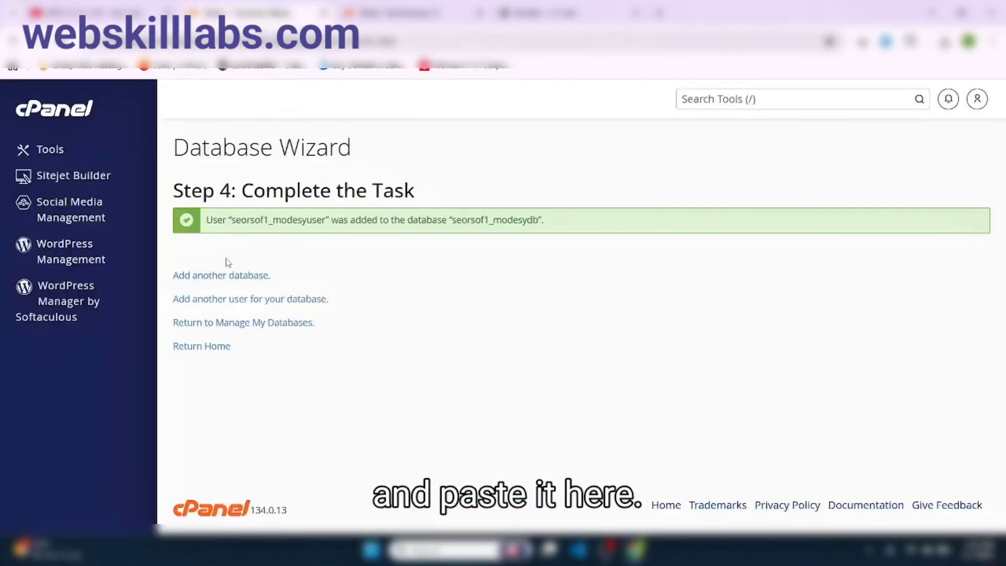
pyautogui.doubleClick(256, 220)
pyautogui.hotkey('ctrl', 'c')
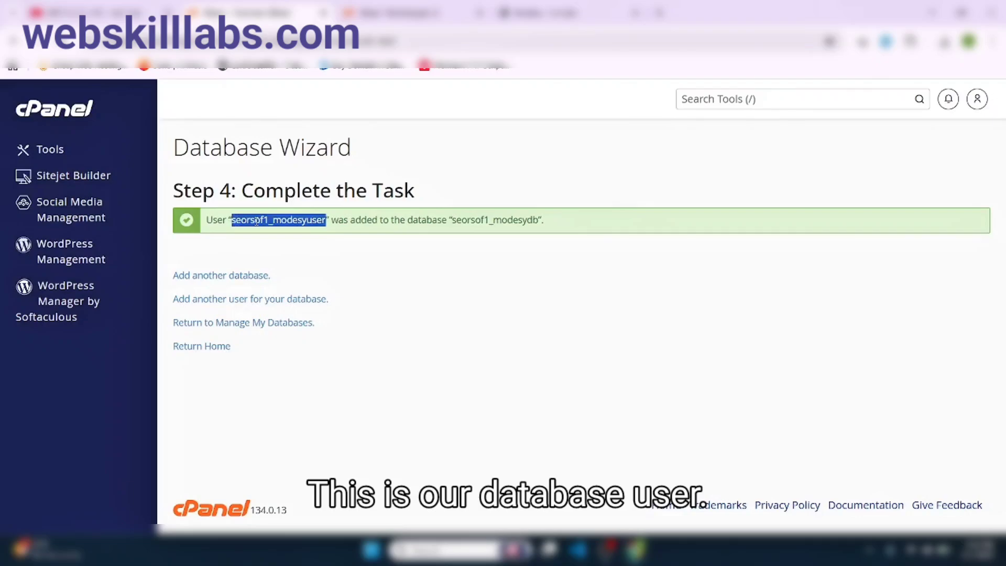
pyautogui.click(545, 13)
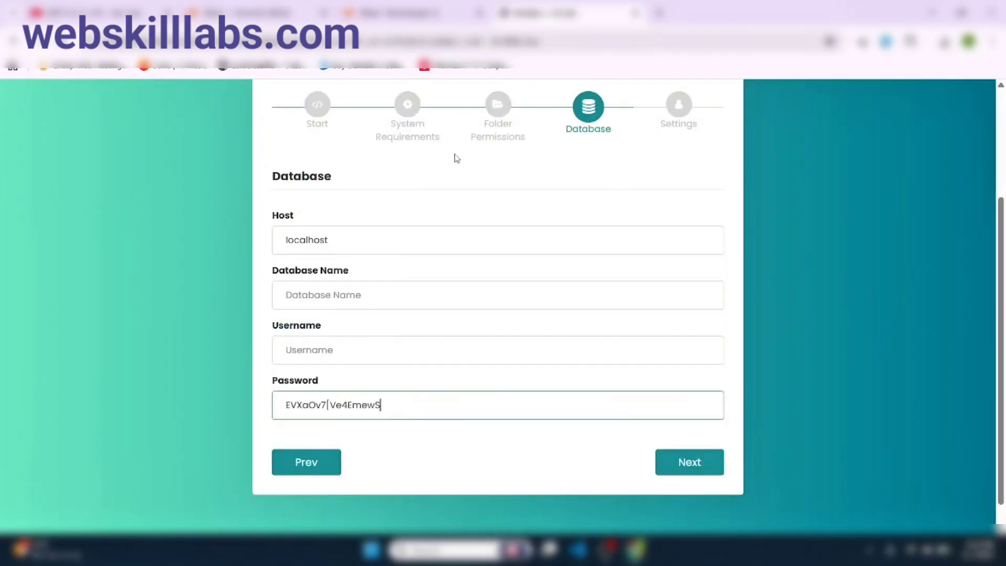
pyautogui.click(328, 350)
pyautogui.hotkey('ctrl', 'v')
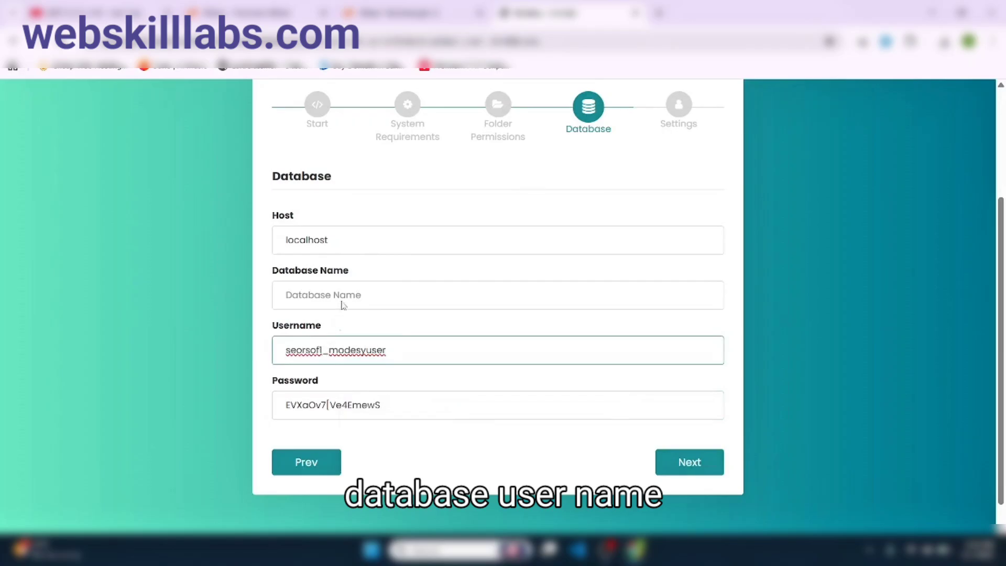
# Copy seorsof1_modesydb from cPanel into the database name field and confirm host localhost.
pyautogui.click(260, 13)
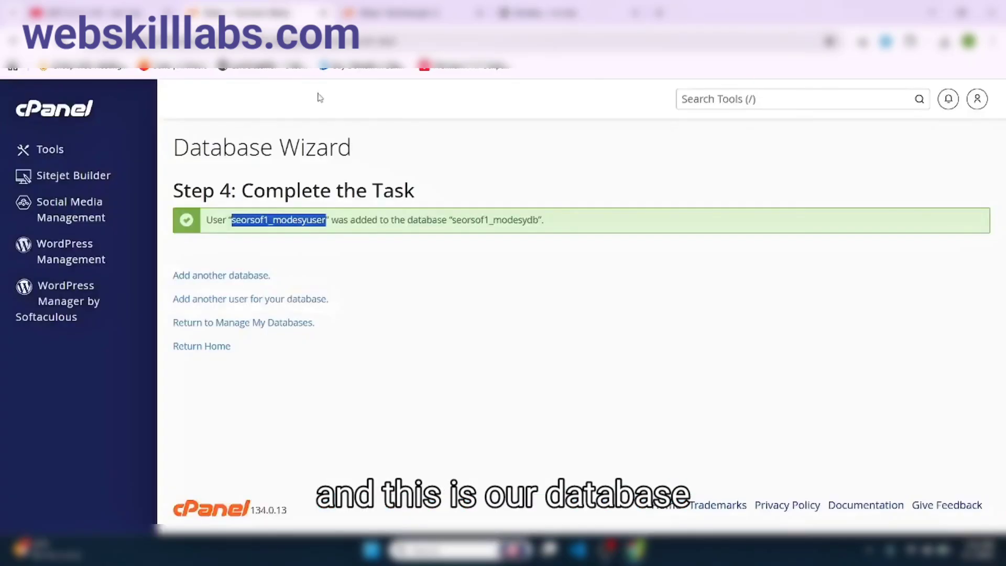
pyautogui.click(487, 219)
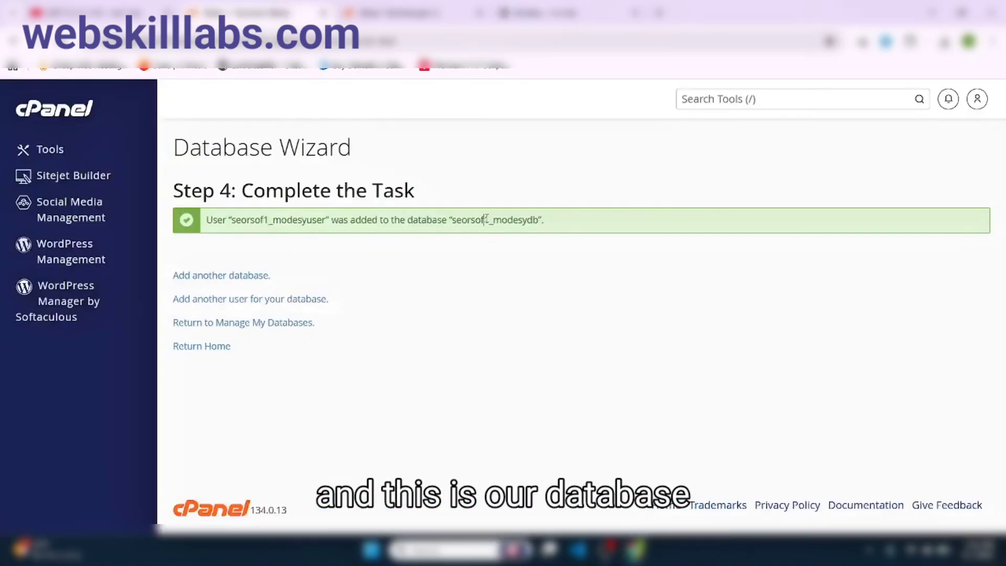
pyautogui.doubleClick(487, 219)
pyautogui.hotkey('ctrl', 'c')
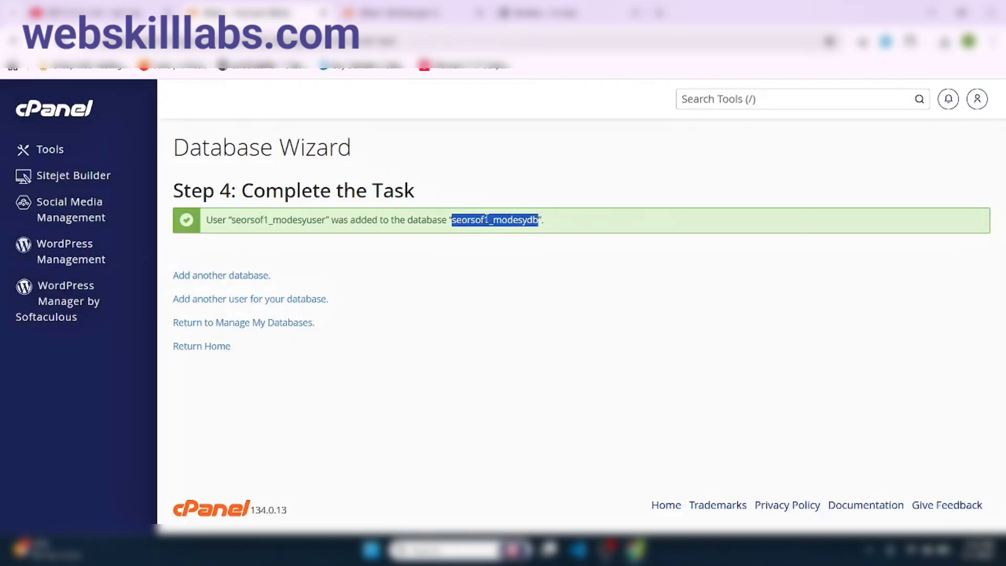
pyautogui.click(545, 13)
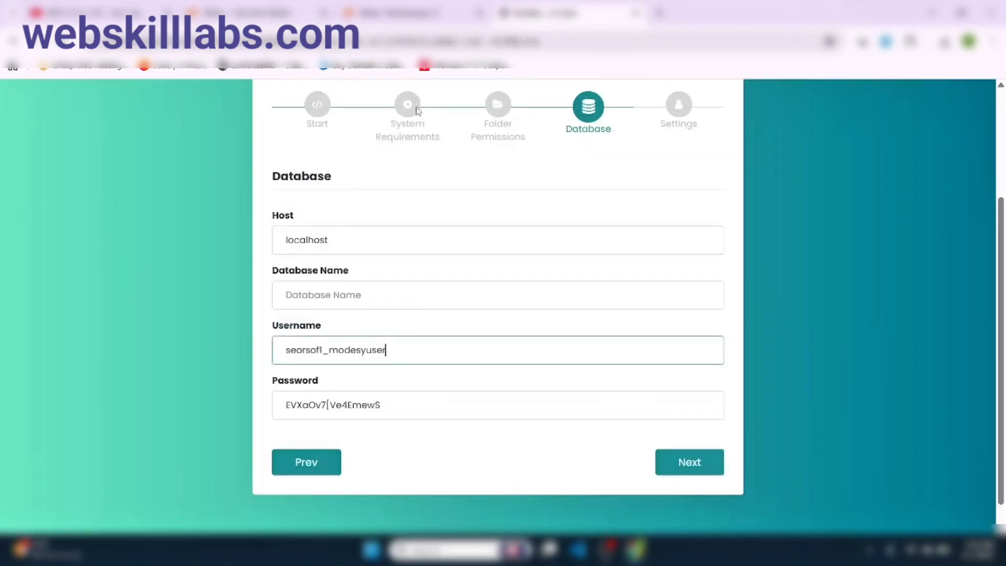
pyautogui.click(366, 292)
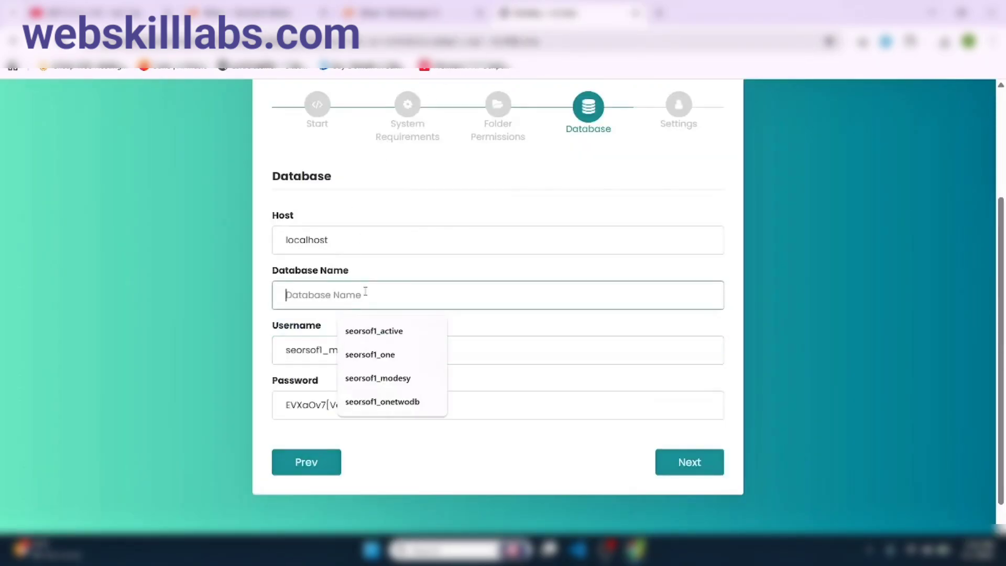
pyautogui.hotkey('ctrl', 'v')
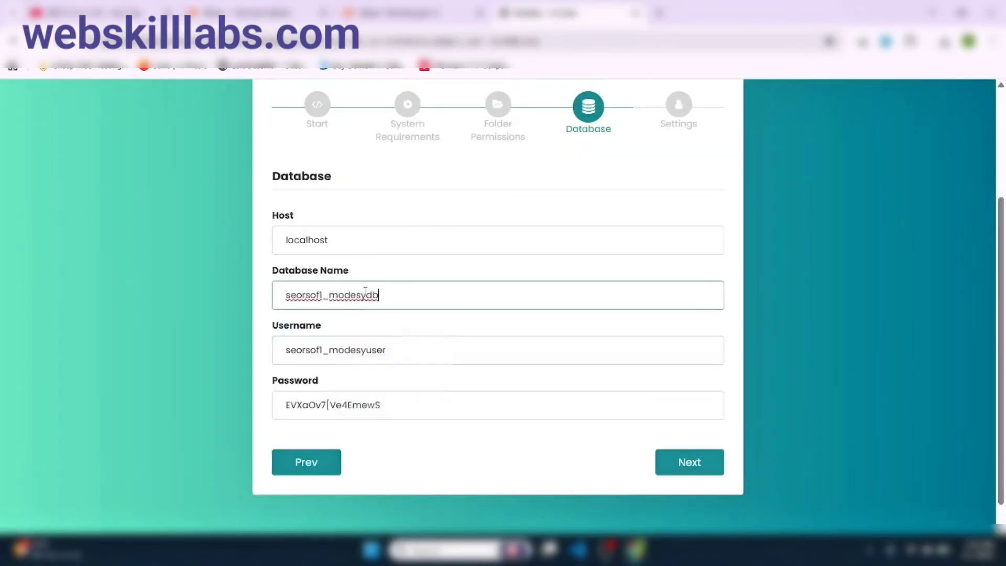
pyautogui.click(397, 243)
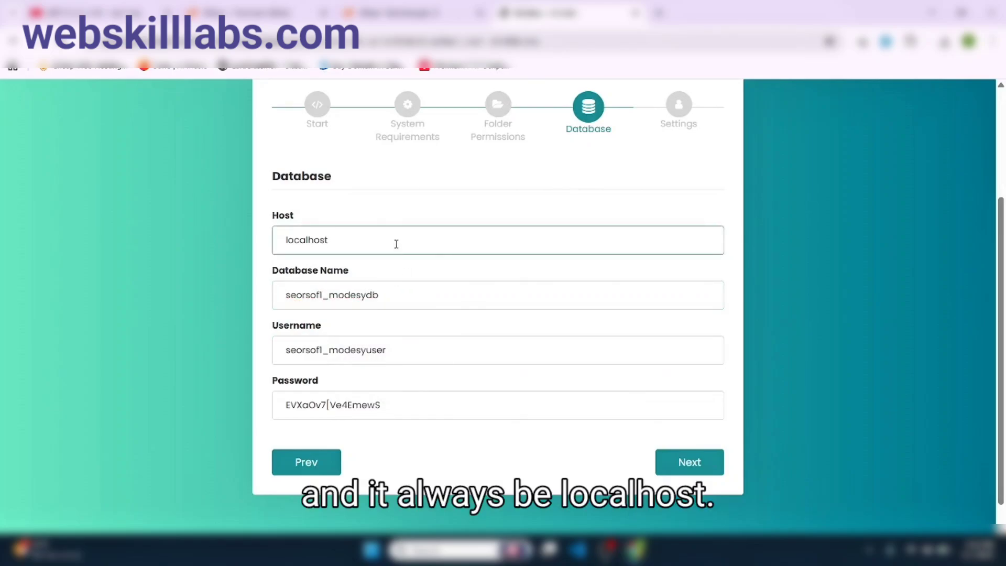
pyautogui.click(482, 442)
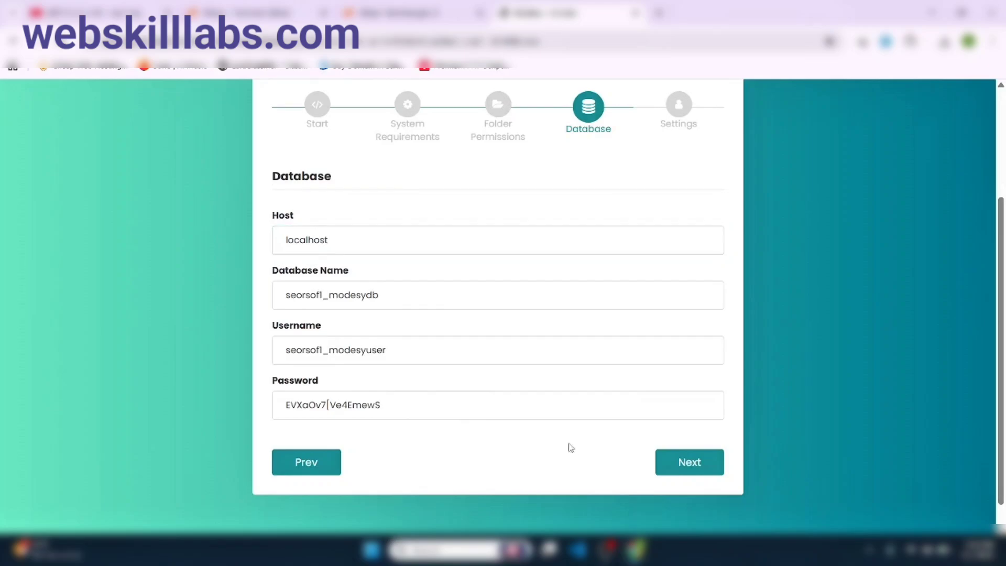
pyautogui.click(683, 466)
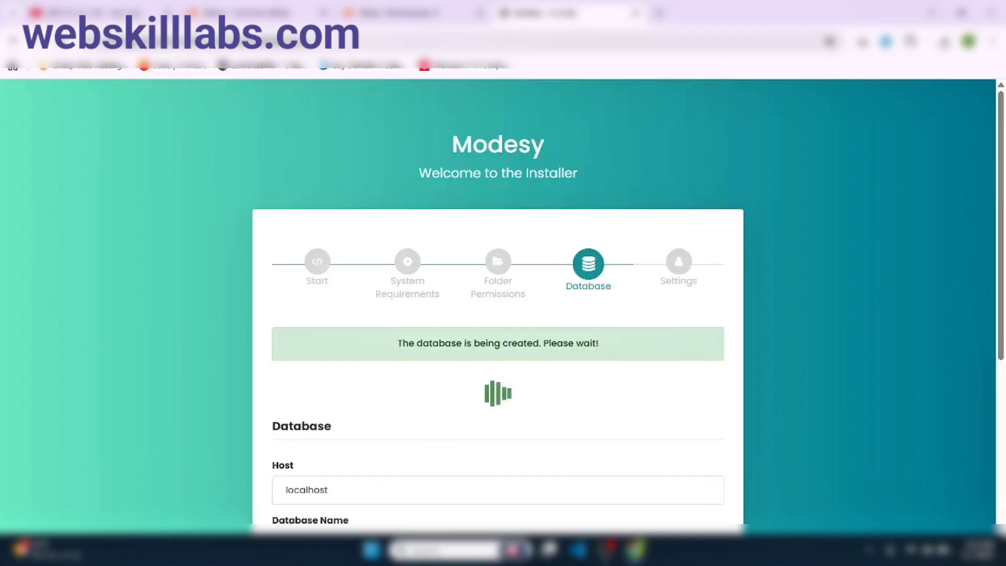
pyautogui.scroll(-3, 498, 315)
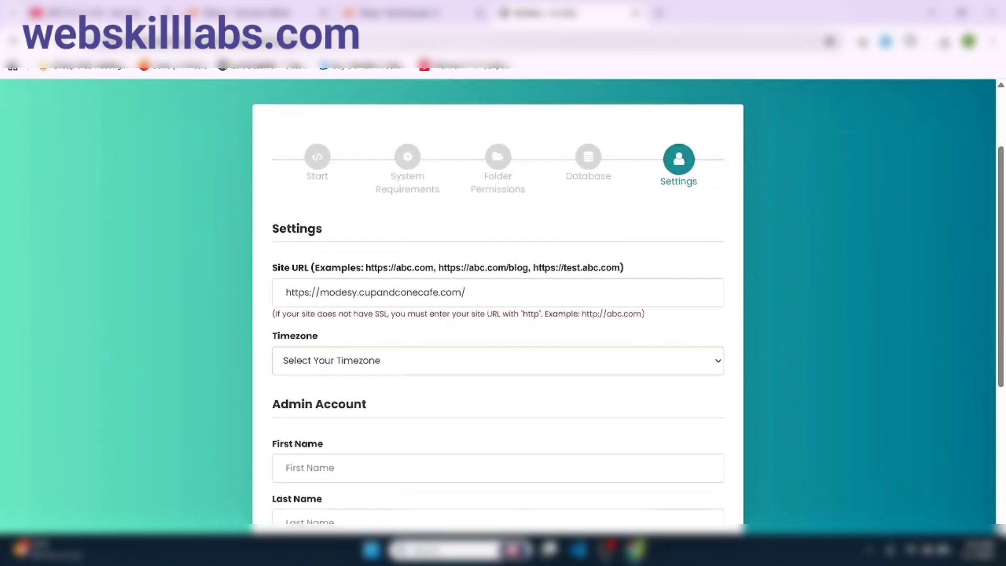
pyautogui.scroll(-2, 498, 314)
pyautogui.scroll(-1, 498, 315)
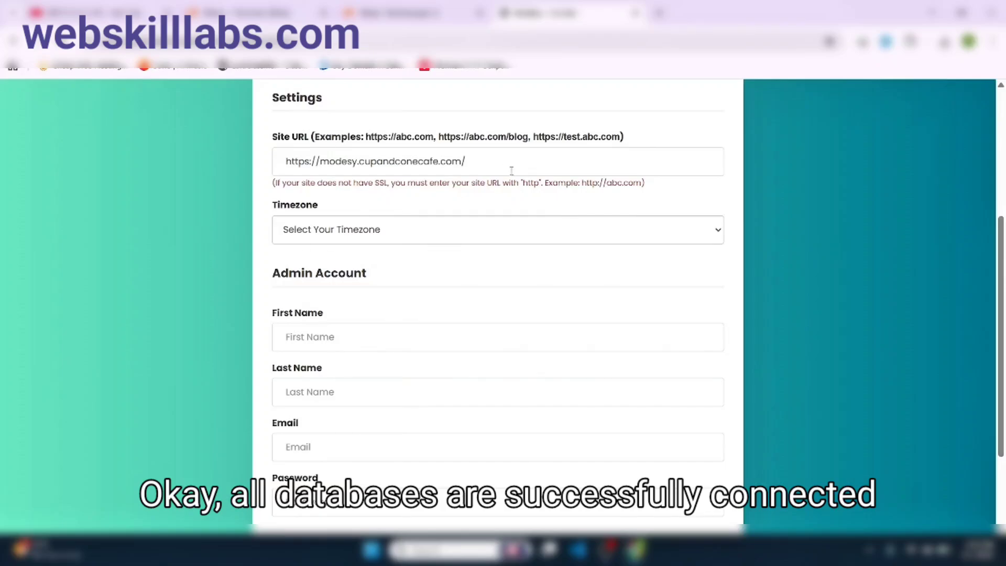
pyautogui.tripleClick(493, 160)
pyautogui.click(492, 160)
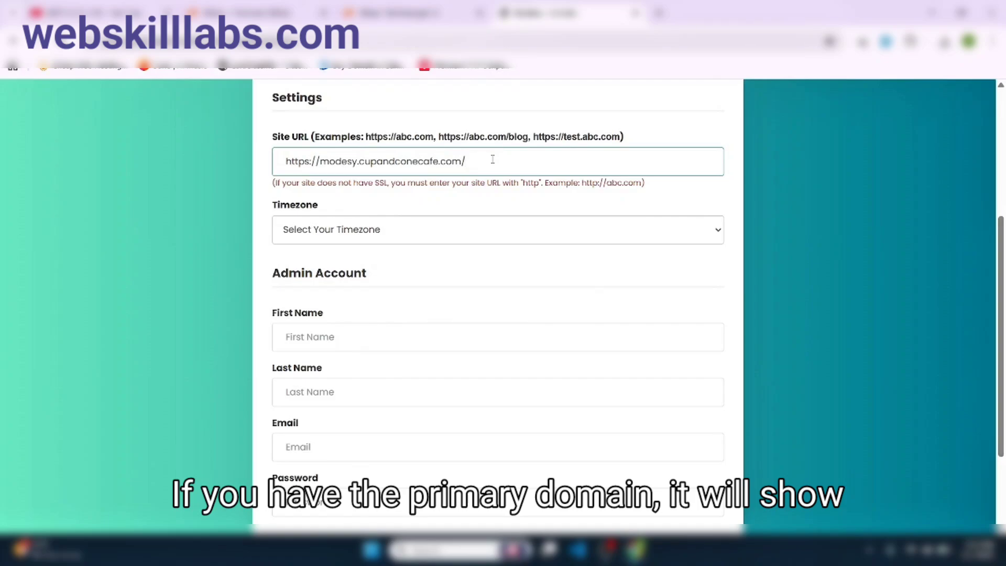
pyautogui.tripleClick(493, 159)
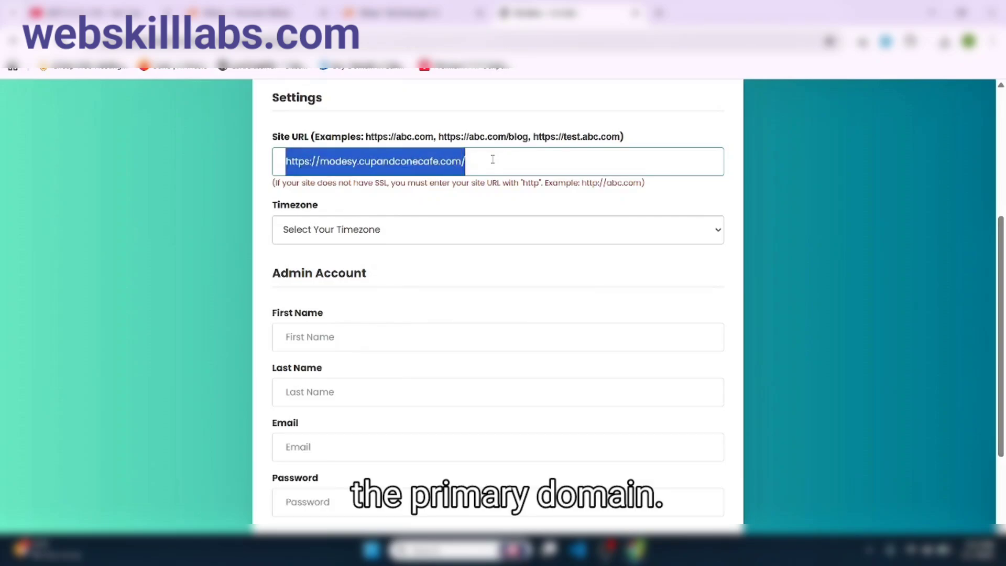
pyautogui.click(493, 159)
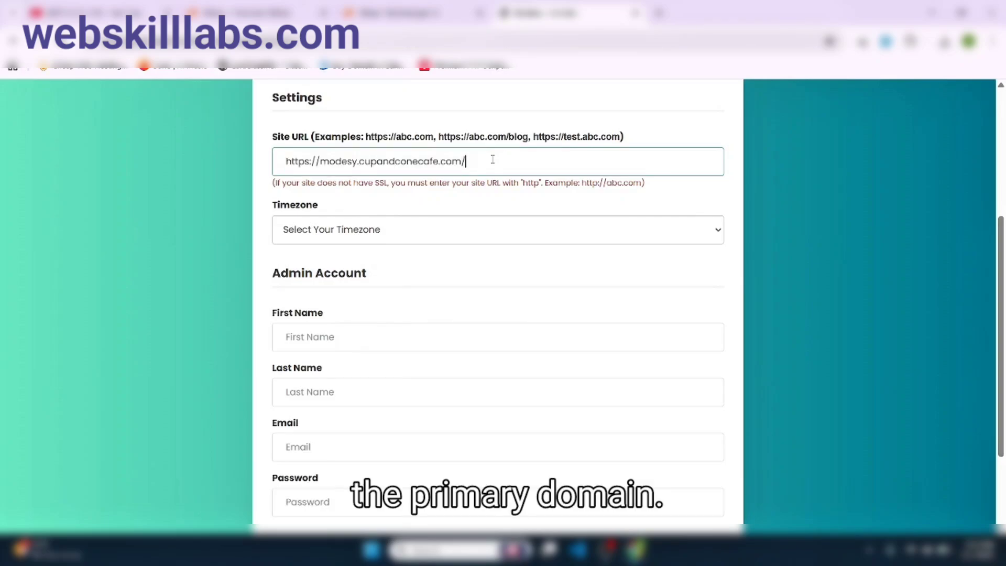
pyautogui.click(578, 205)
# Pick America/New_York from the Timezone list.
pyautogui.click(634, 236)
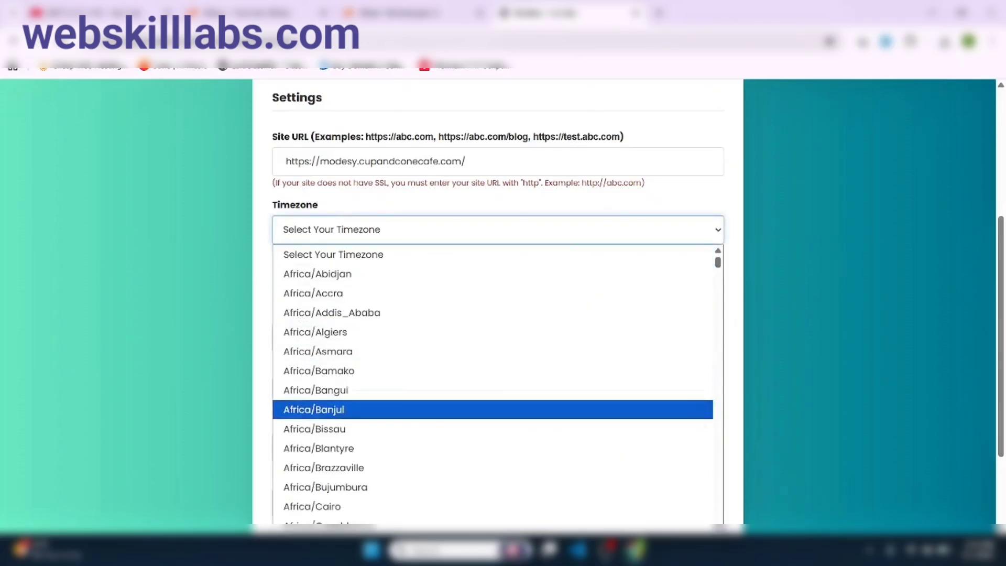
pyautogui.scroll(-20, 718, 521)
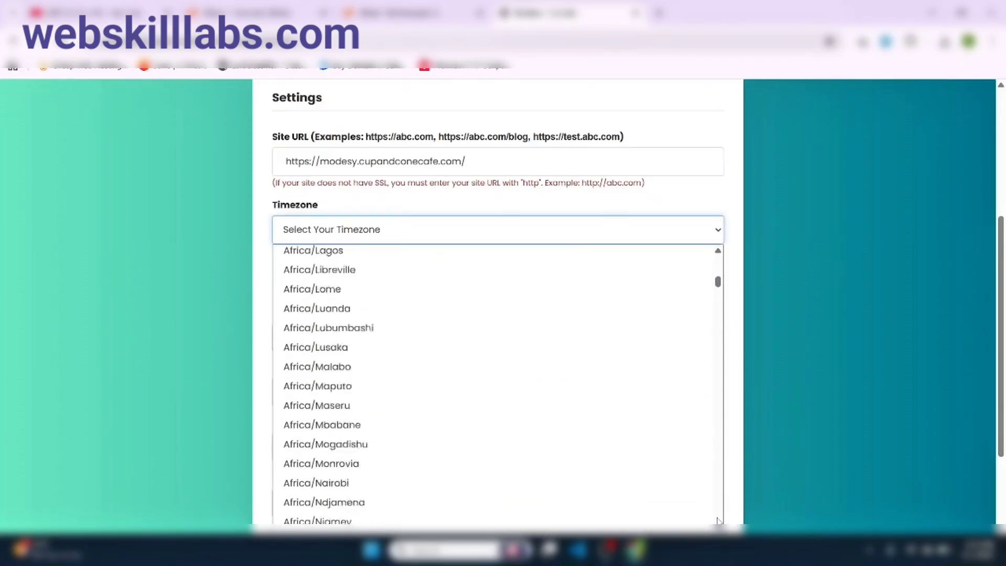
pyautogui.scroll(-20, 718, 520)
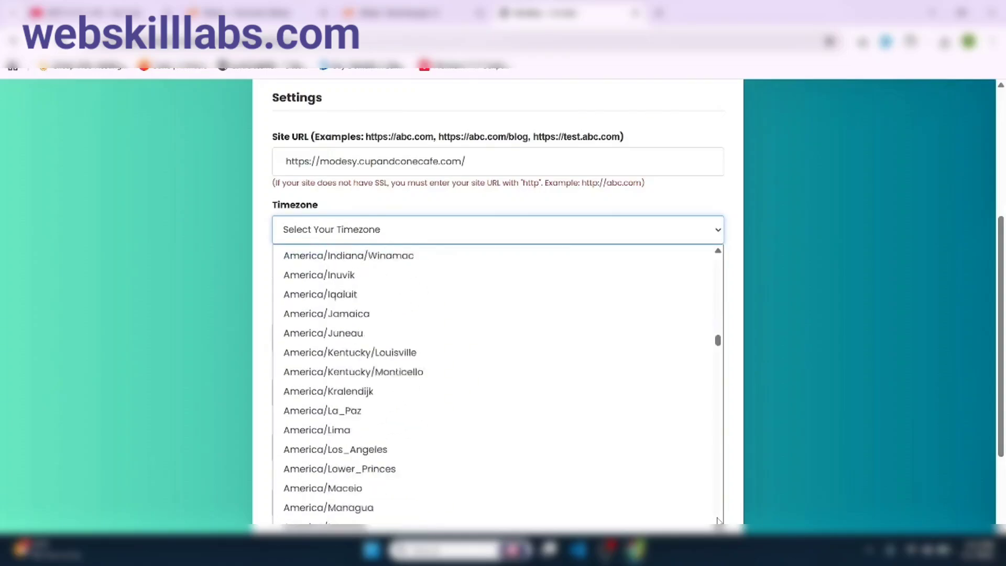
pyautogui.scroll(-9, 718, 520)
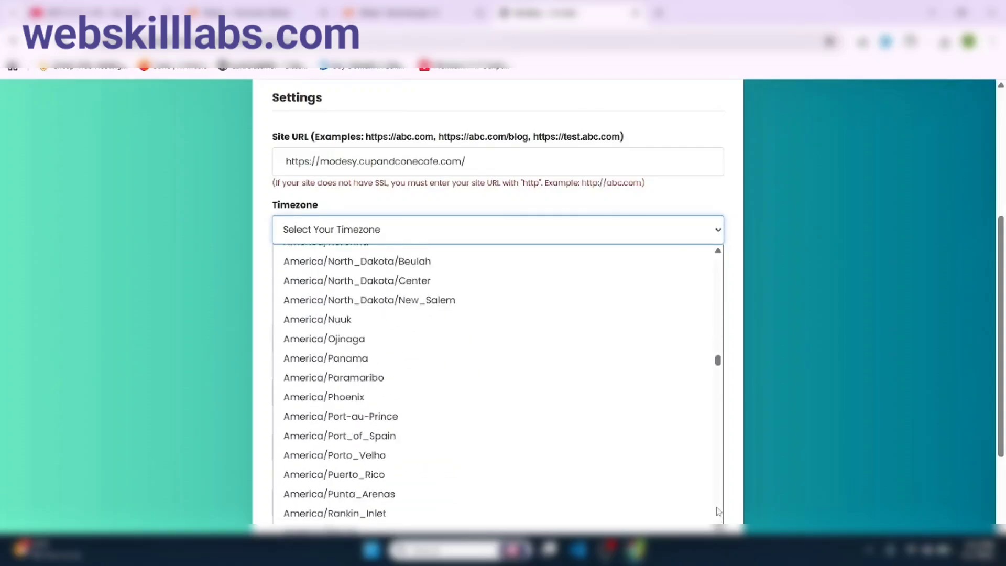
pyautogui.click(718, 251)
pyautogui.click(717, 251)
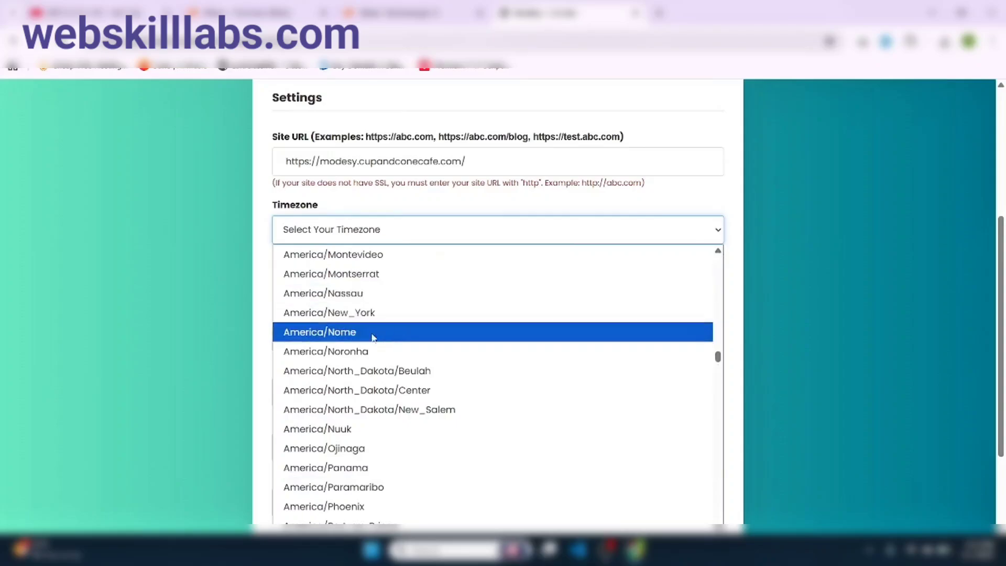
pyautogui.click(361, 317)
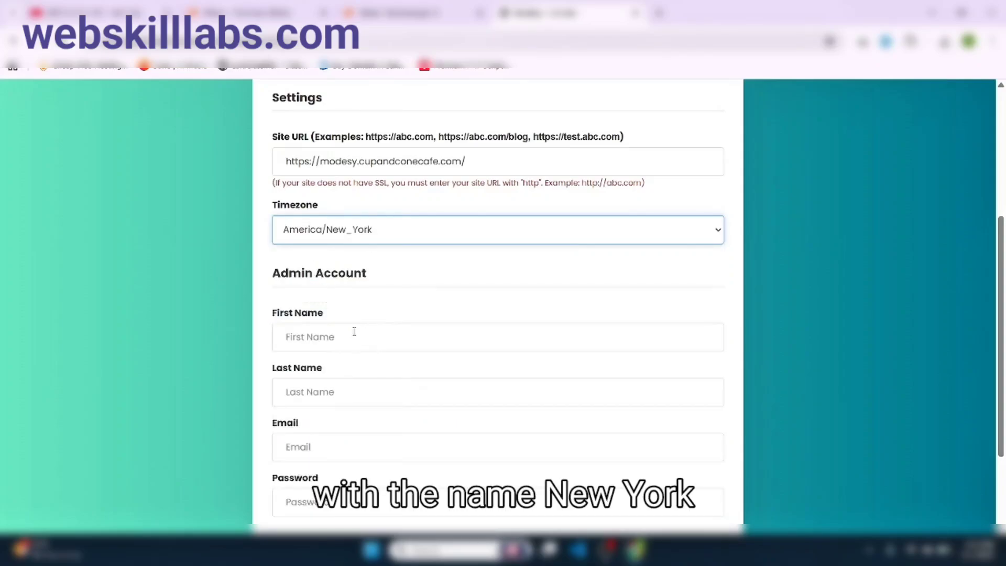
# Fill the admin's first and last name from saved suggestions.
pyautogui.click(354, 337)
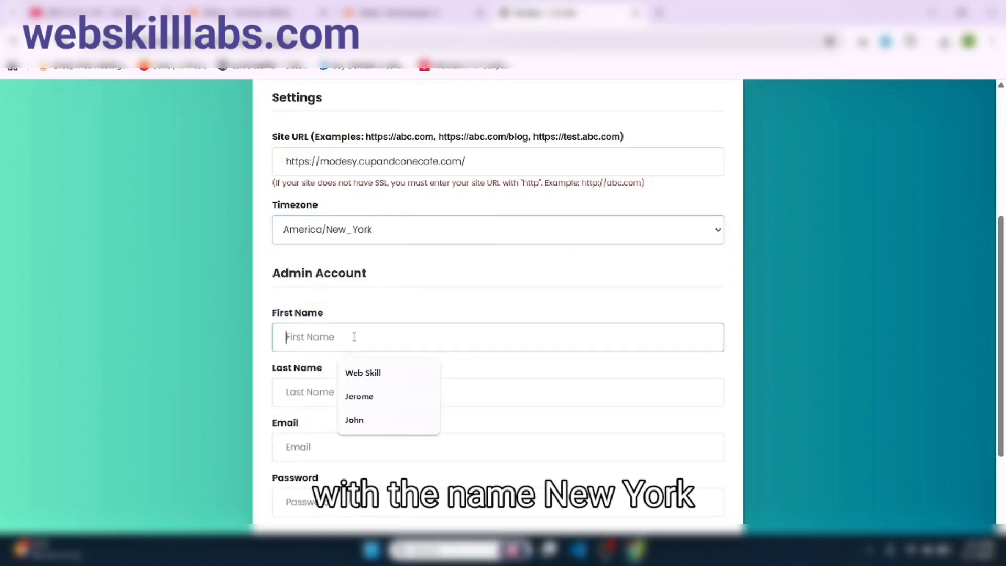
pyautogui.click(382, 307)
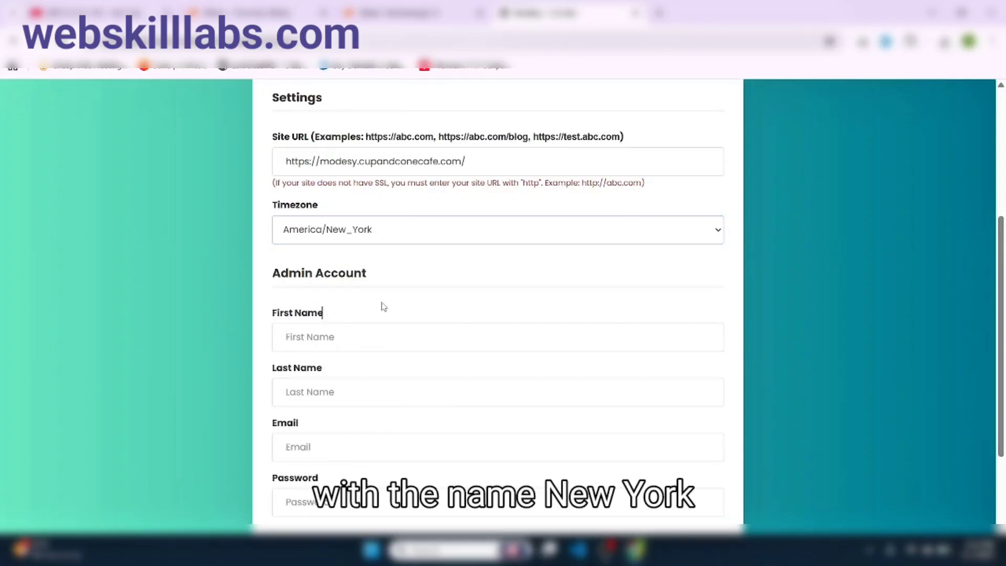
pyautogui.click(347, 340)
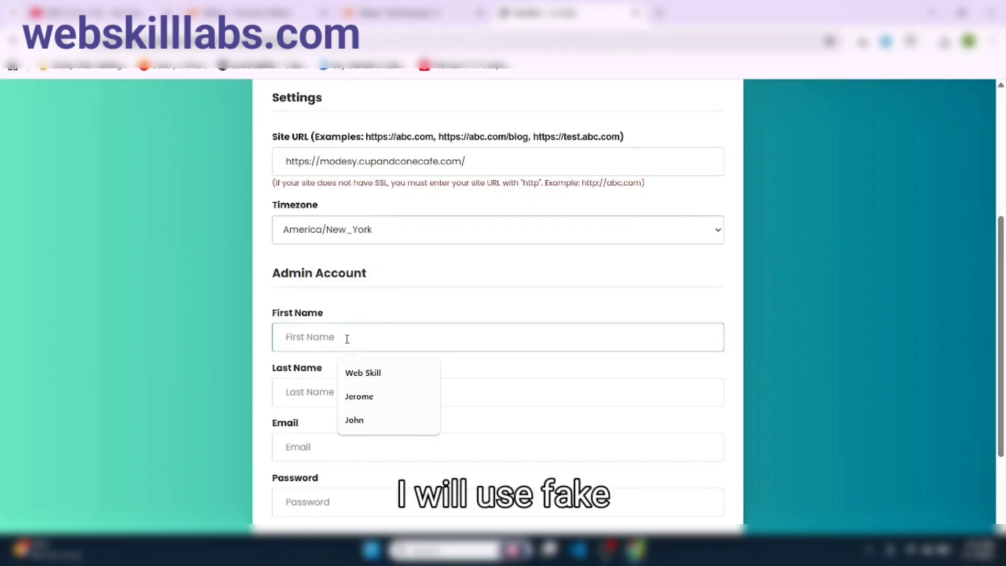
pyautogui.click(362, 422)
pyautogui.click(341, 392)
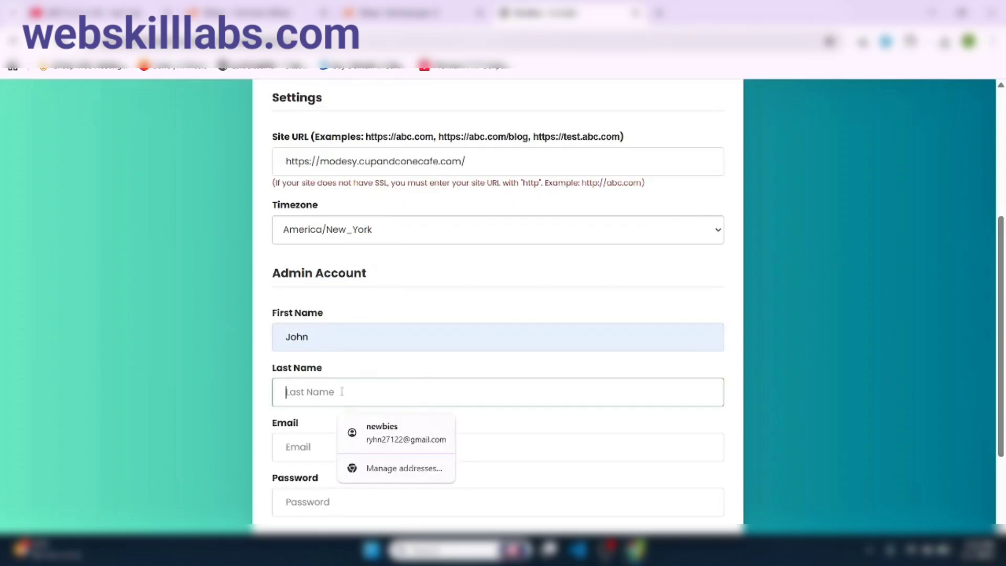
pyautogui.write('Wick')
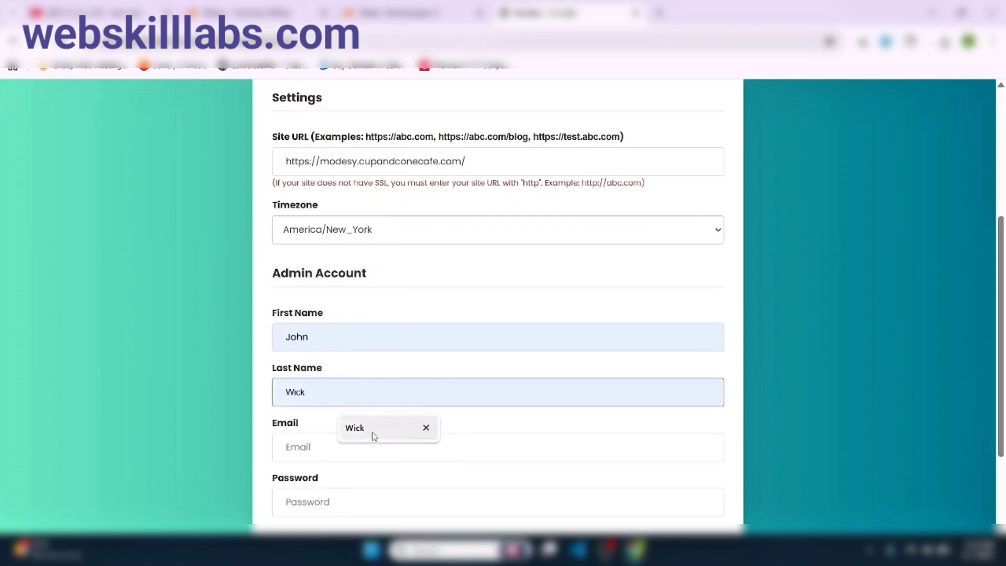
pyautogui.click(373, 435)
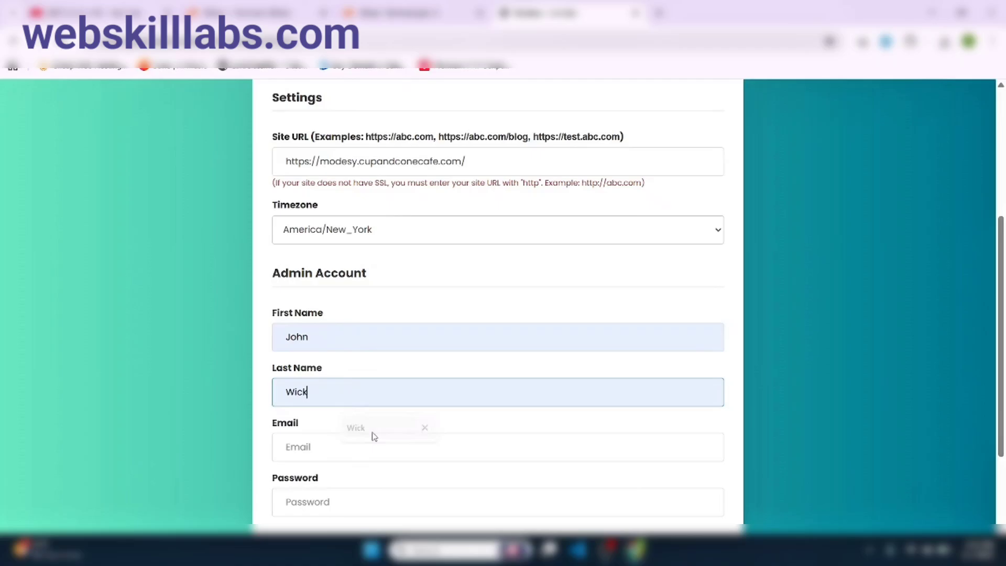
# Fill the admin e-mail from a saved suggestion and type the admin password.
pyautogui.click(341, 451)
pyautogui.write('a')
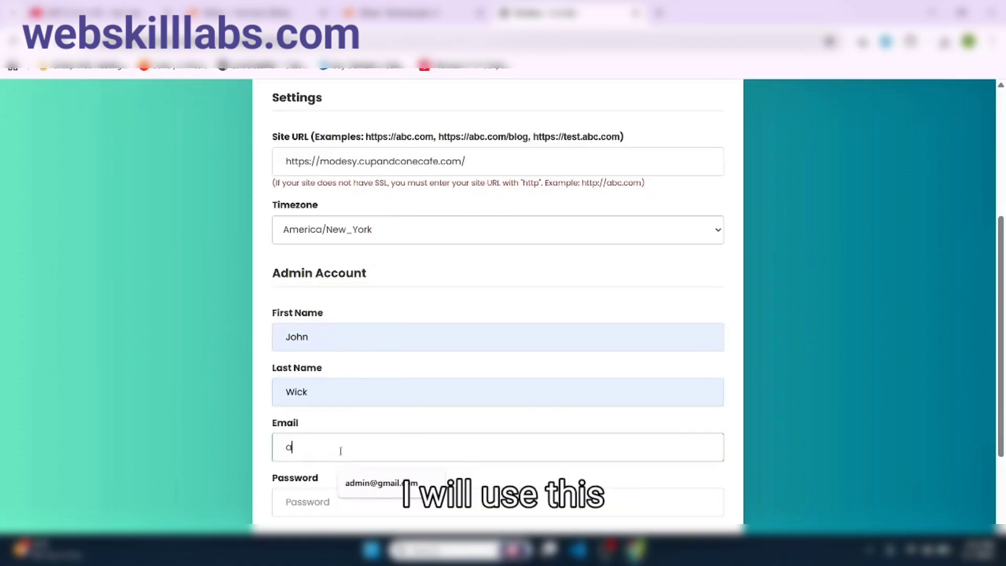
pyautogui.click(376, 486)
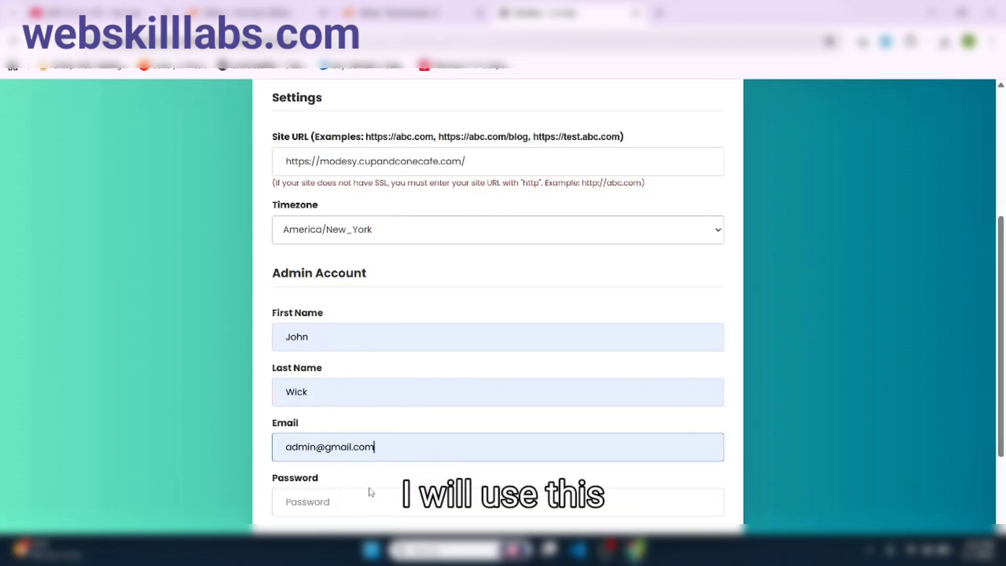
pyautogui.click(349, 501)
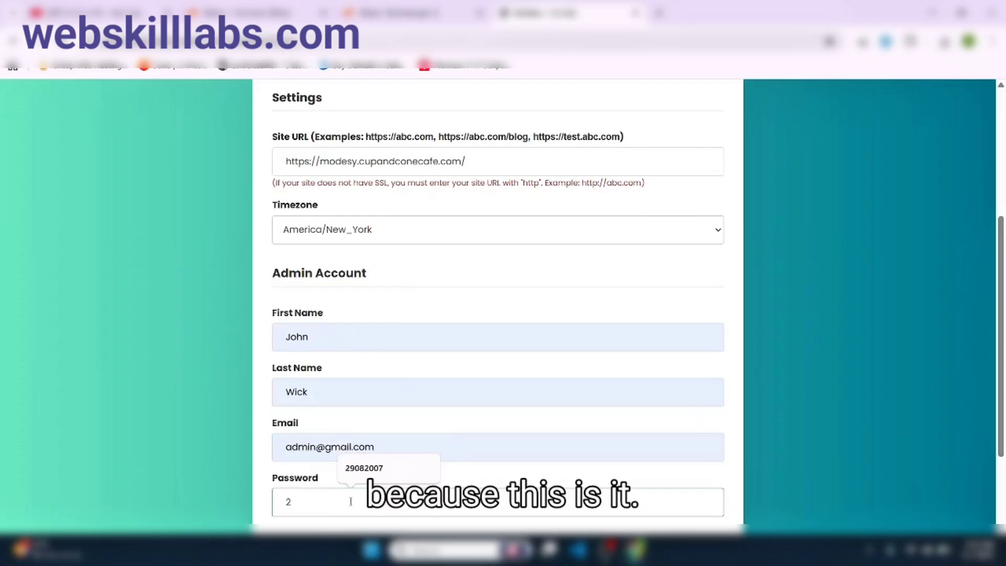
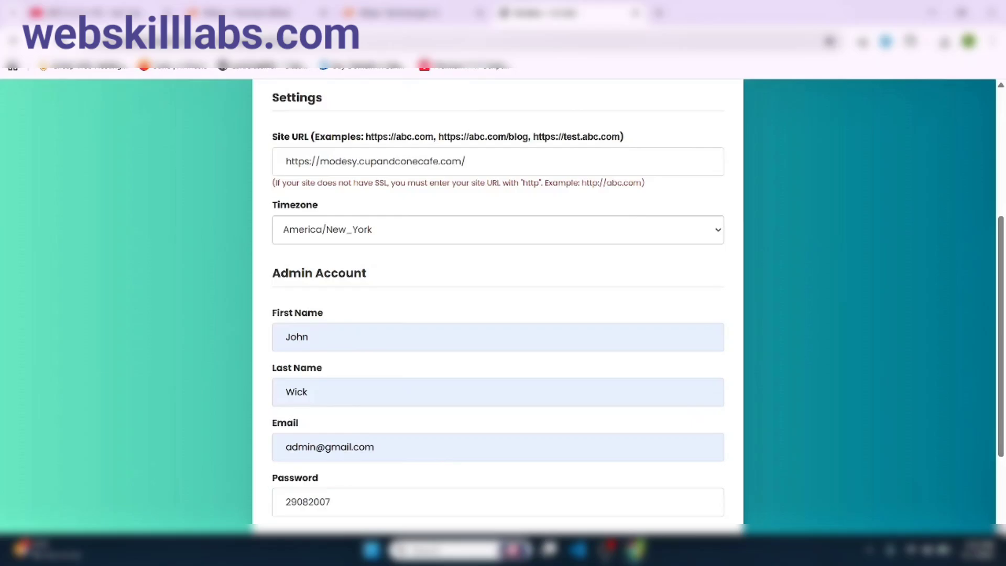
pyautogui.scroll(-2, 728, 521)
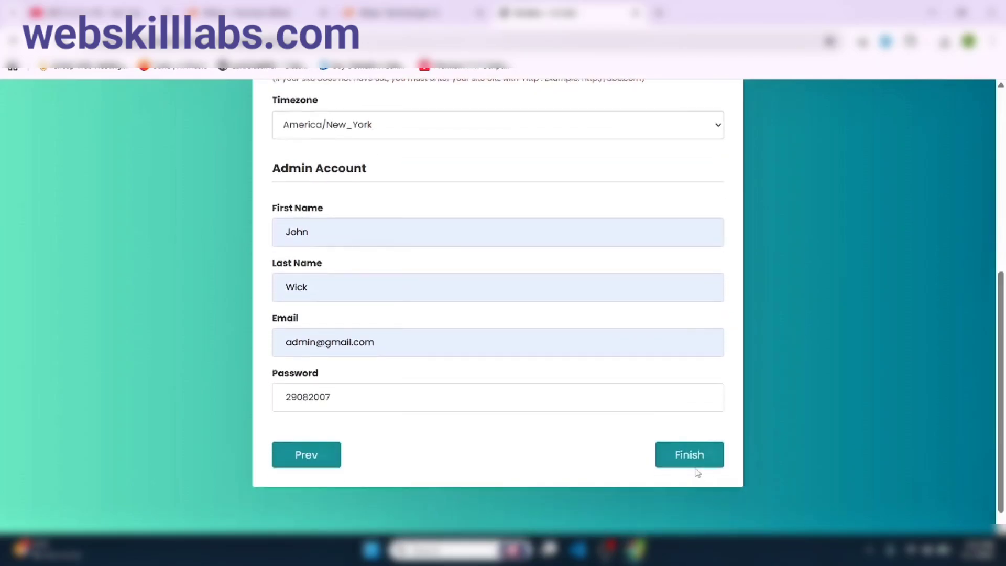
# Click Finish and scroll the newly loaded Modesy storefront once installation completes.
pyautogui.click(688, 460)
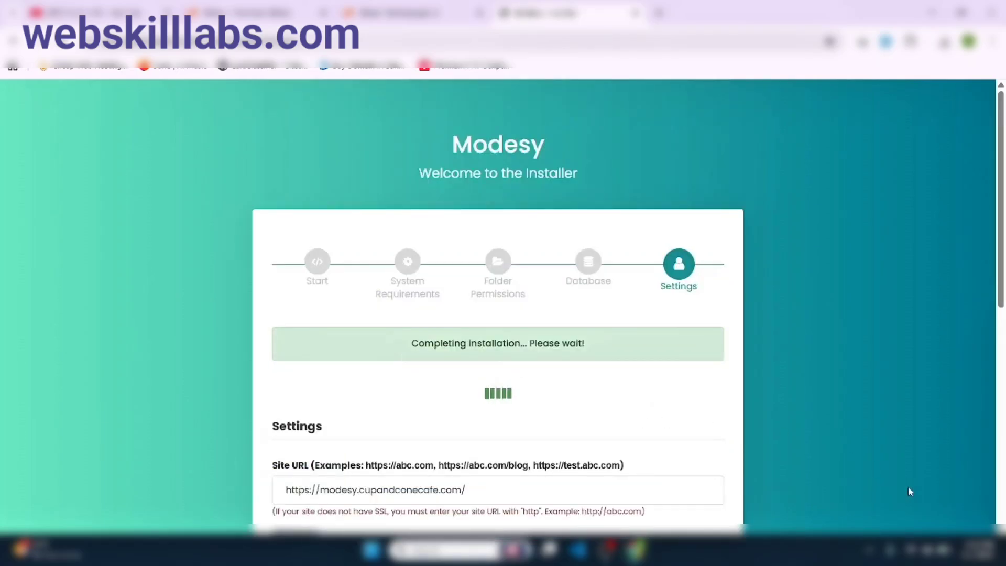
pyautogui.scroll(-4, 497, 310)
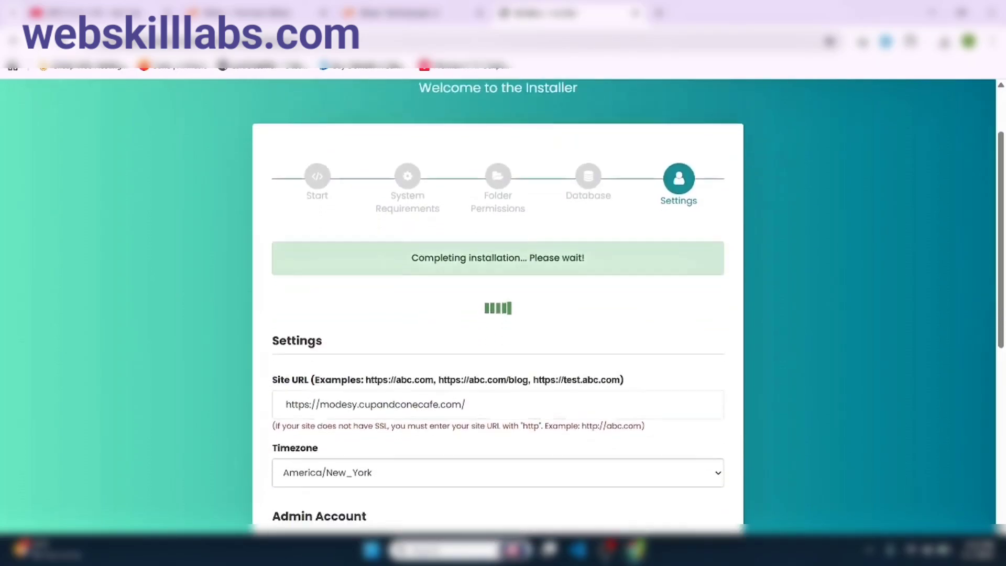
pyautogui.scroll(-1, 856, 359)
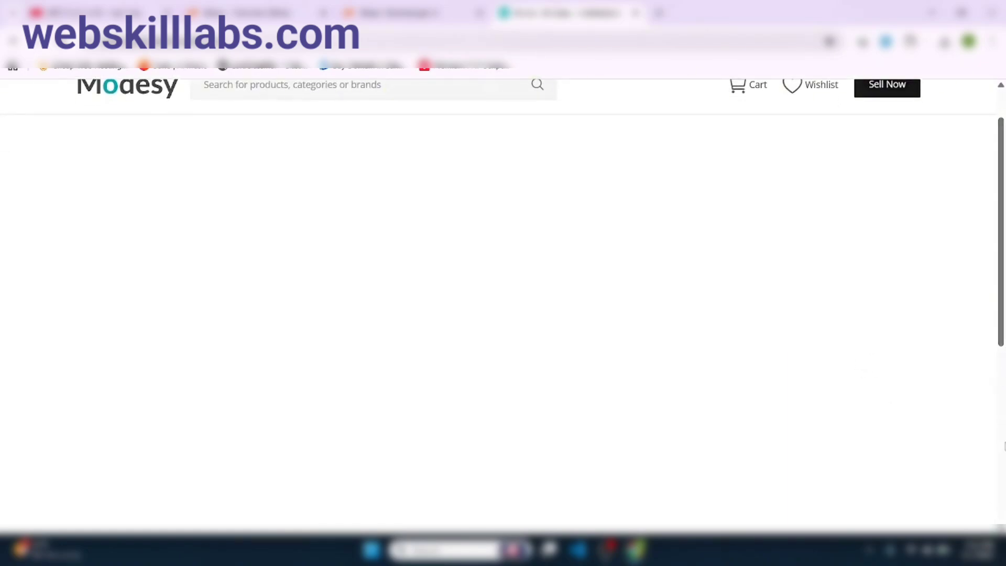
# Scroll the live Modesy homepage down to the footer and back up.
pyautogui.click(1002, 473)
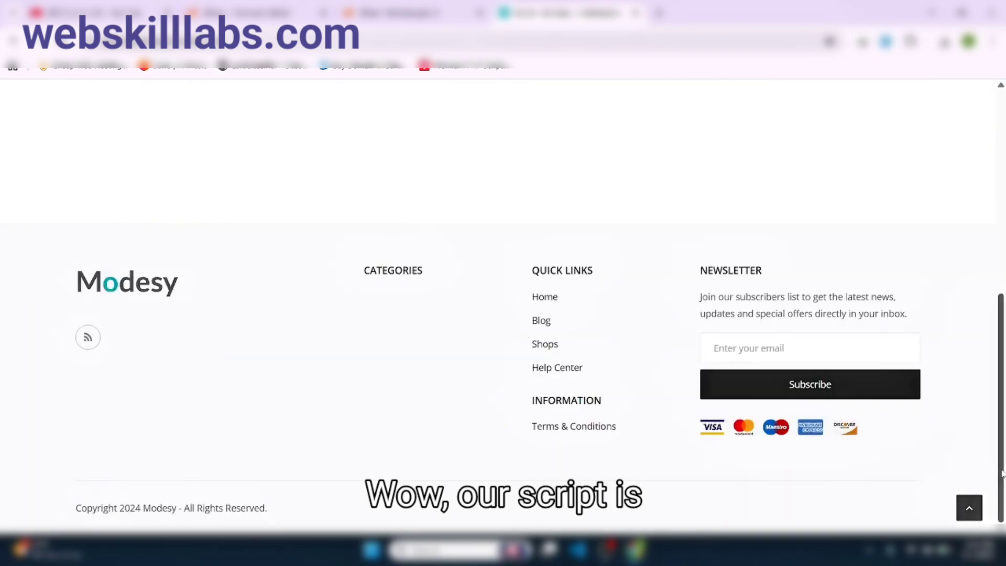
pyautogui.click(1003, 187)
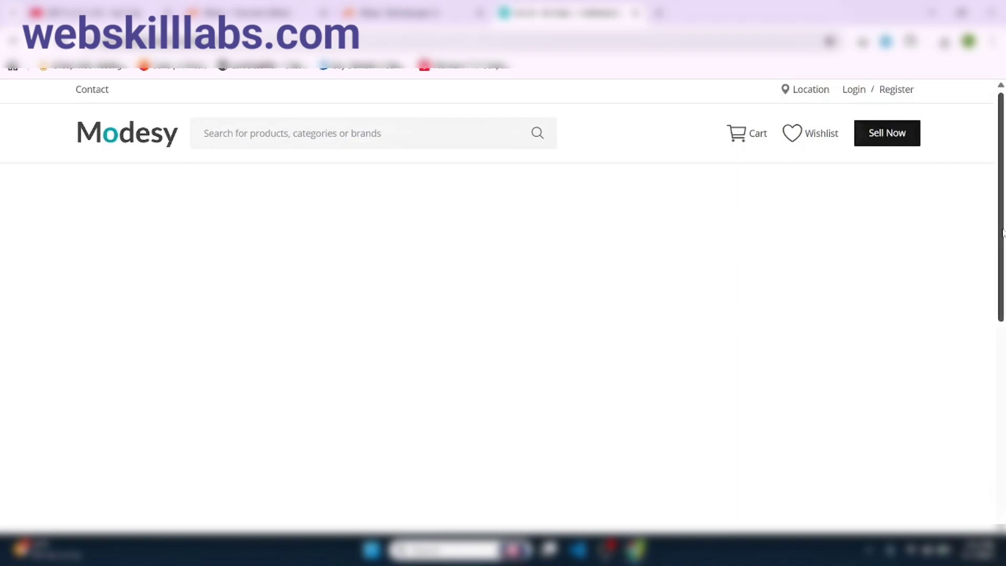
pyautogui.moveTo(1003, 233); pyautogui.dragTo(976, 195)
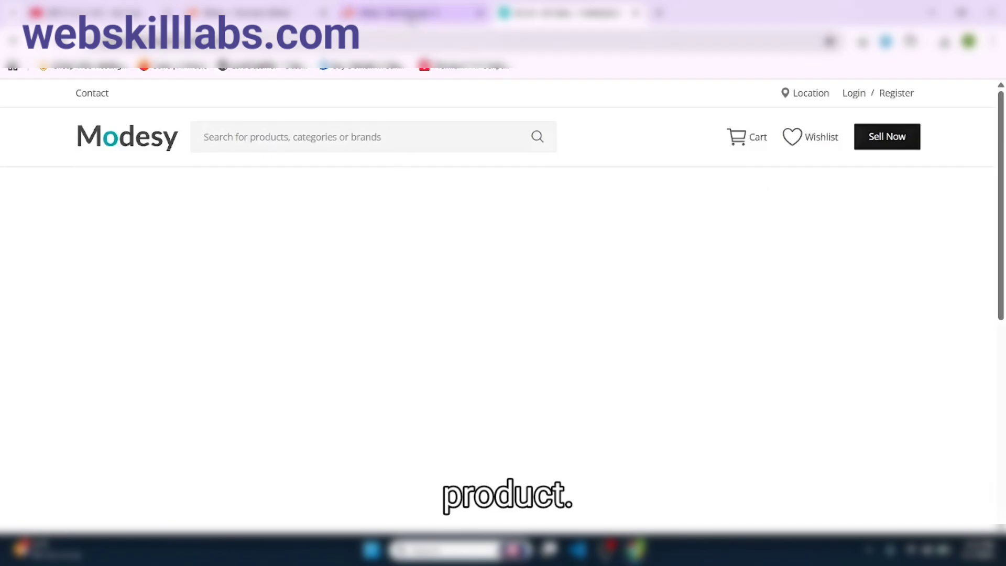
# Return to cPanel's File Manager showing the modesy.cupandconecafe.com folder.
pyautogui.click(411, 14)
pyautogui.click(540, 10)
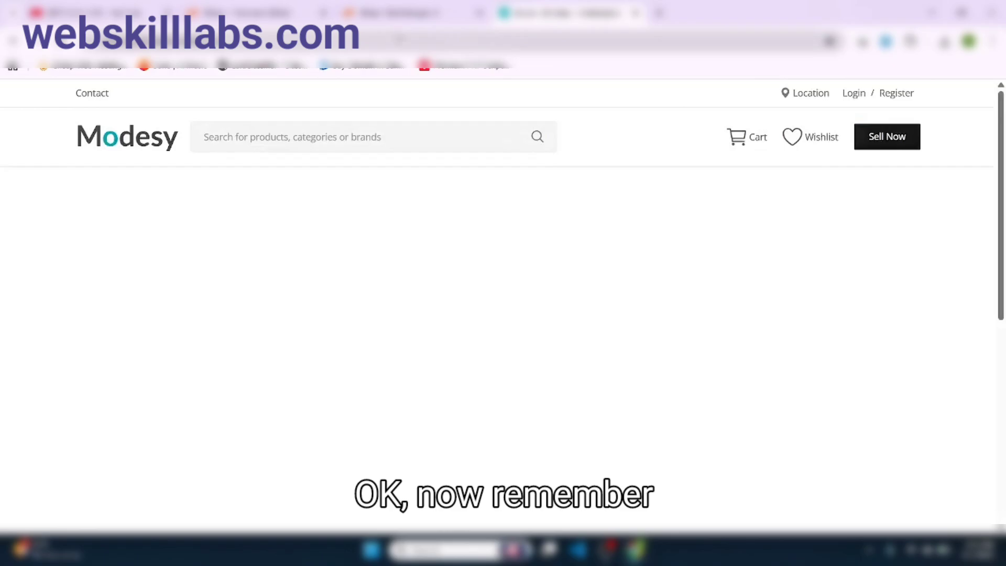
pyautogui.click(429, 15)
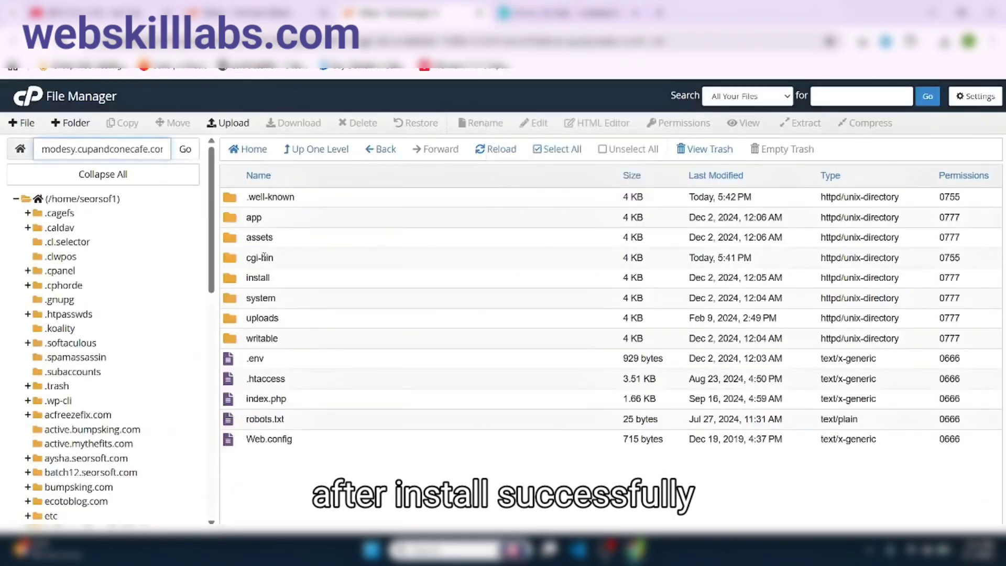
# Delete the install folder, skipping the trash so it is removed permanently.
pyautogui.click(281, 281)
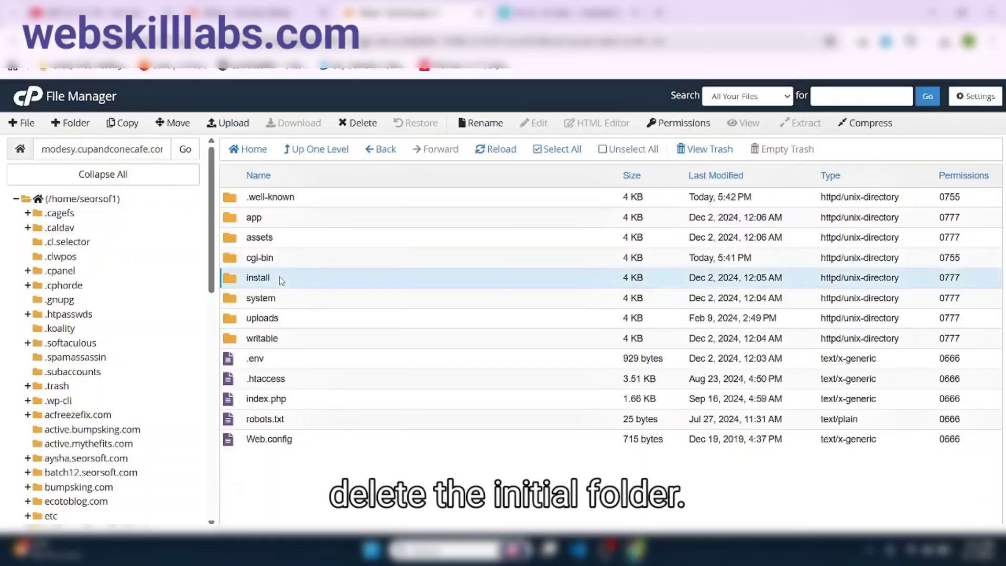
pyautogui.press('Delete')
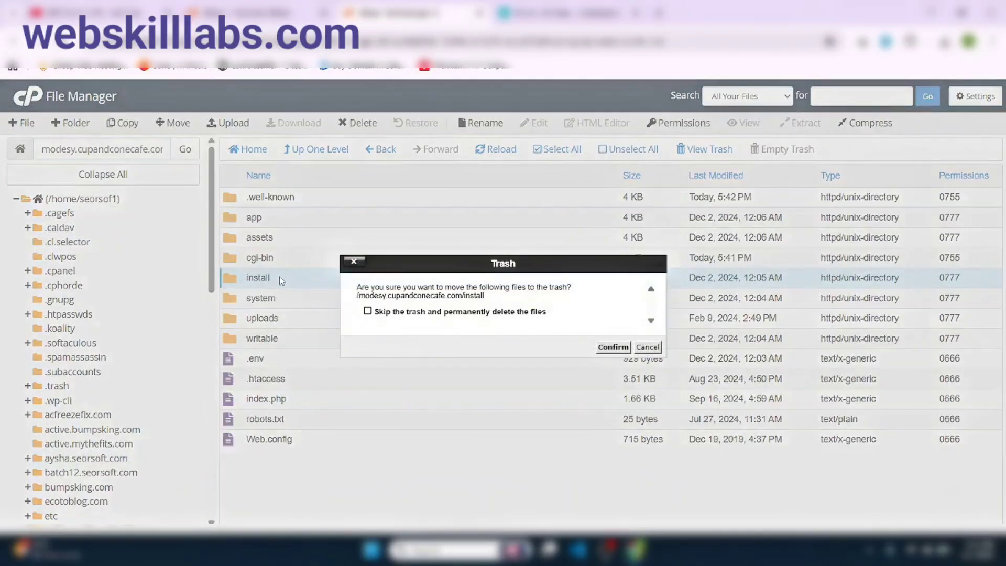
pyautogui.click(391, 313)
pyautogui.click(613, 347)
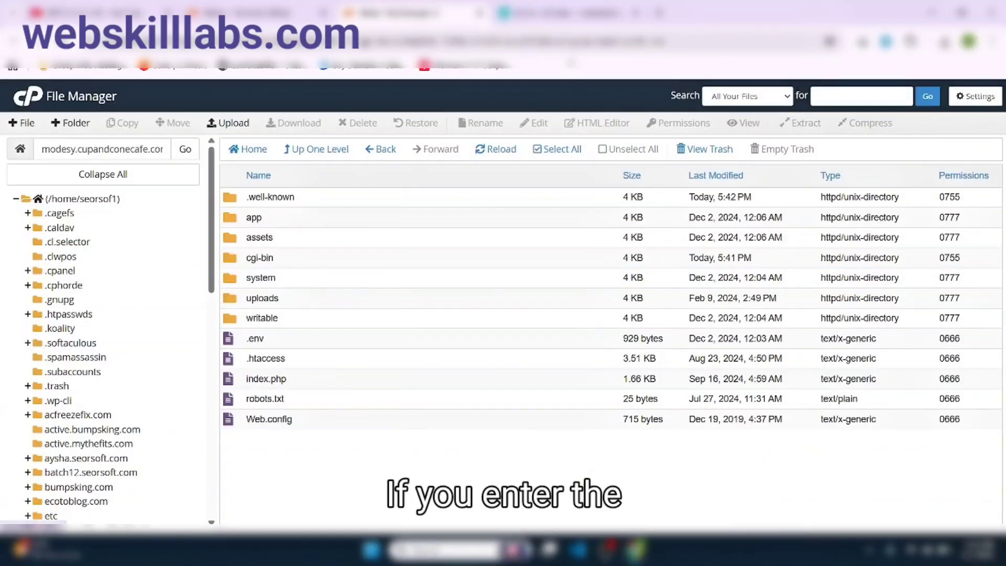
# Switch to the live Modesy site tab and reload its homepage.
pyautogui.click(570, 13)
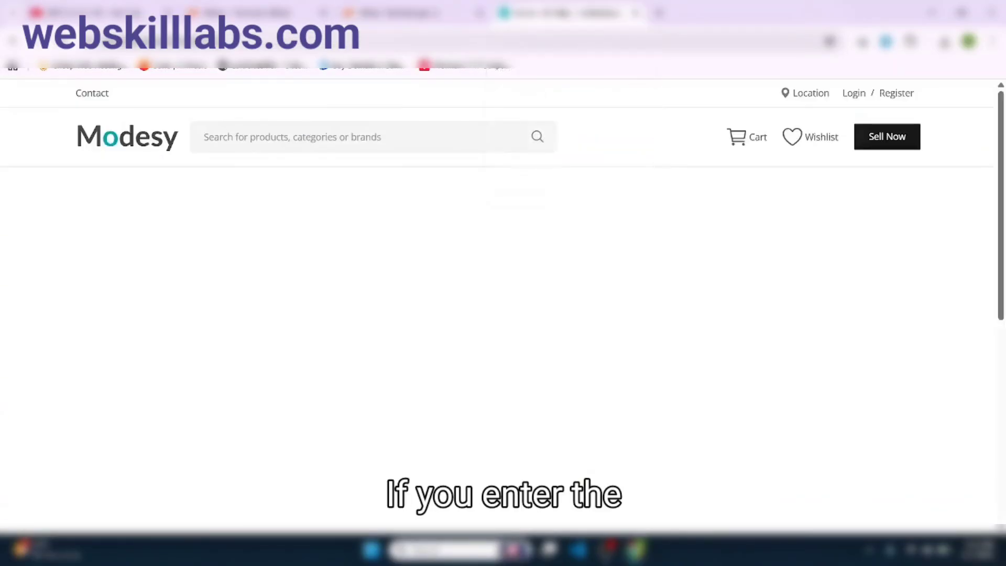
pyautogui.click(489, 40)
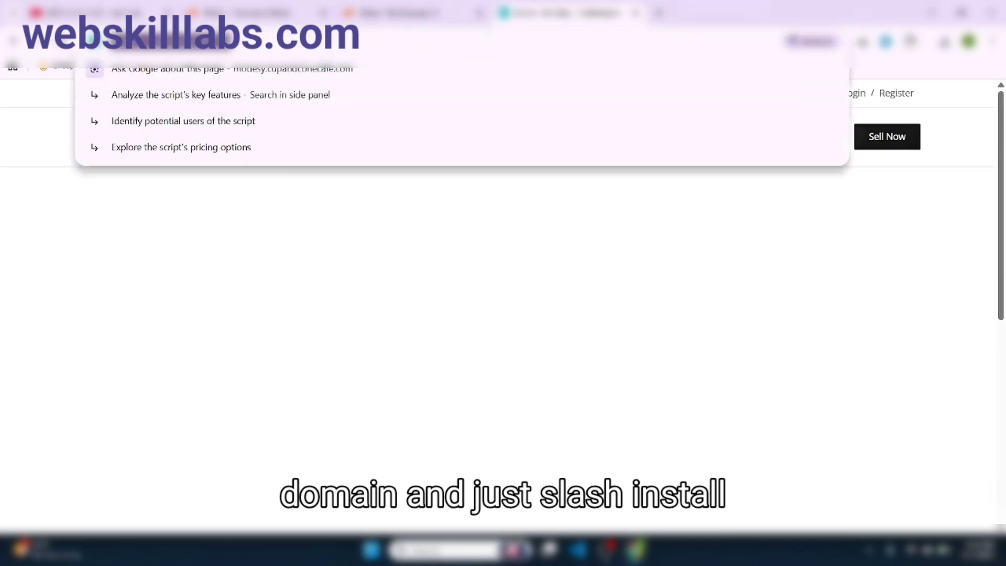
pyautogui.click(488, 40)
pyautogui.write('//')
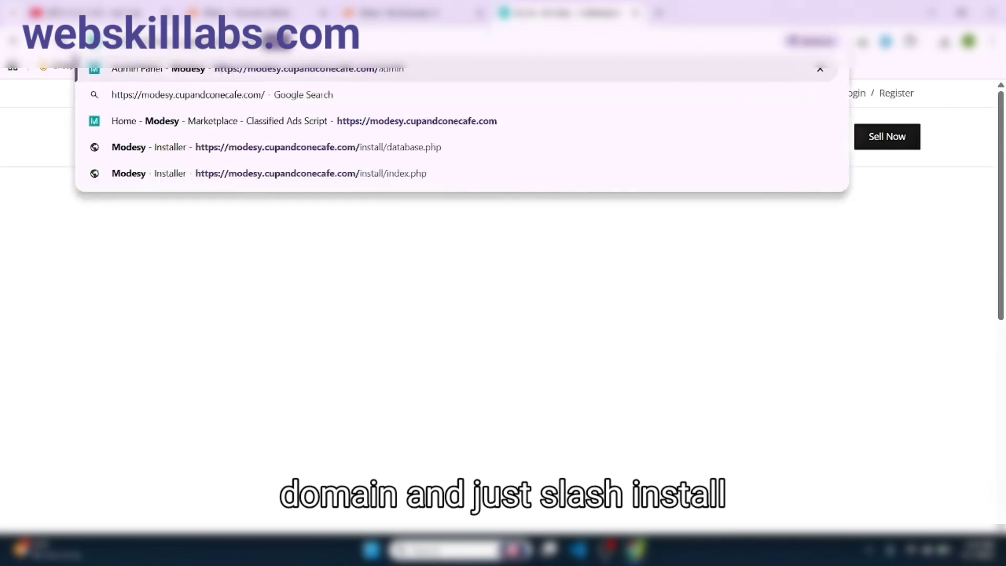
pyautogui.write('in')
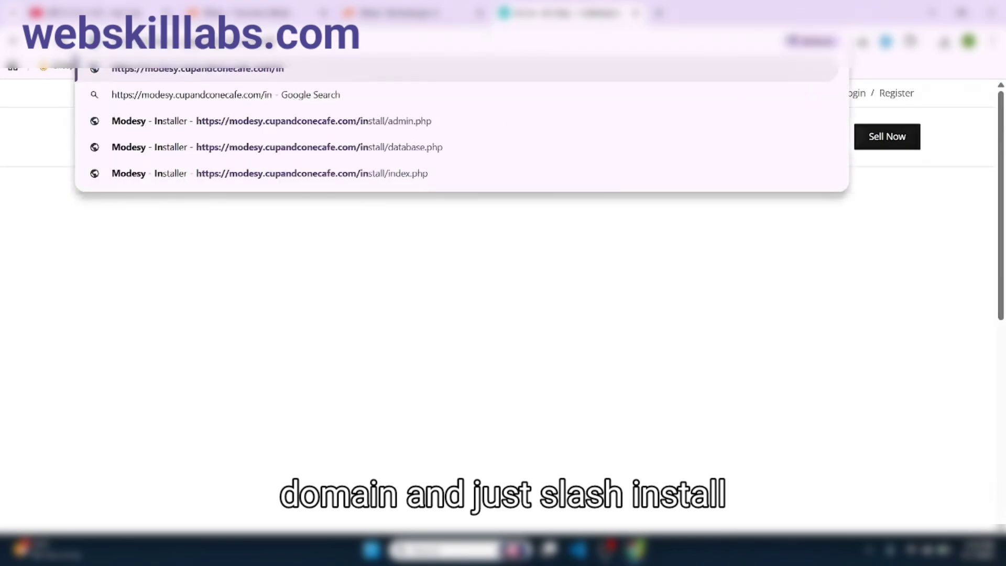
pyautogui.write('sta')
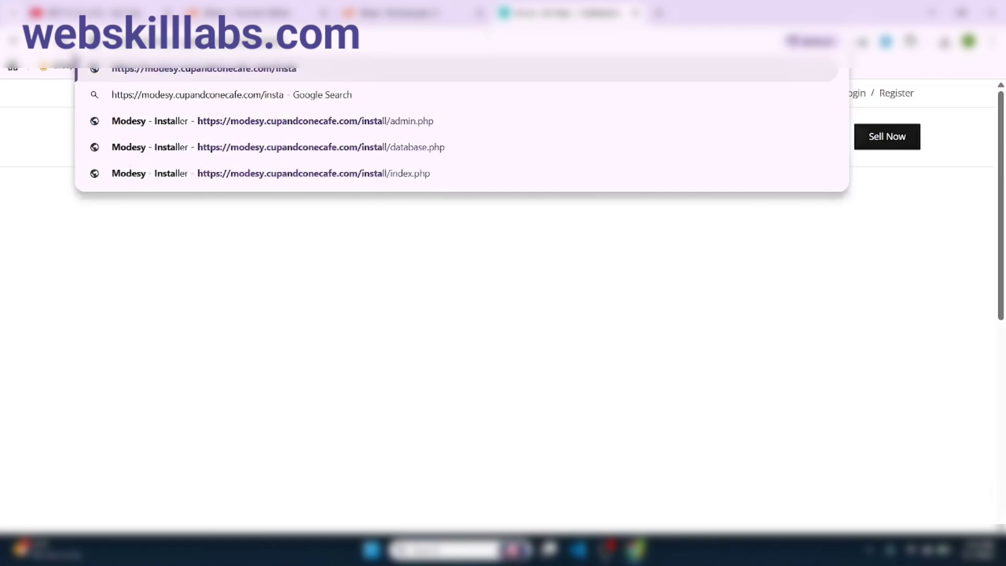
pyautogui.write('ll')
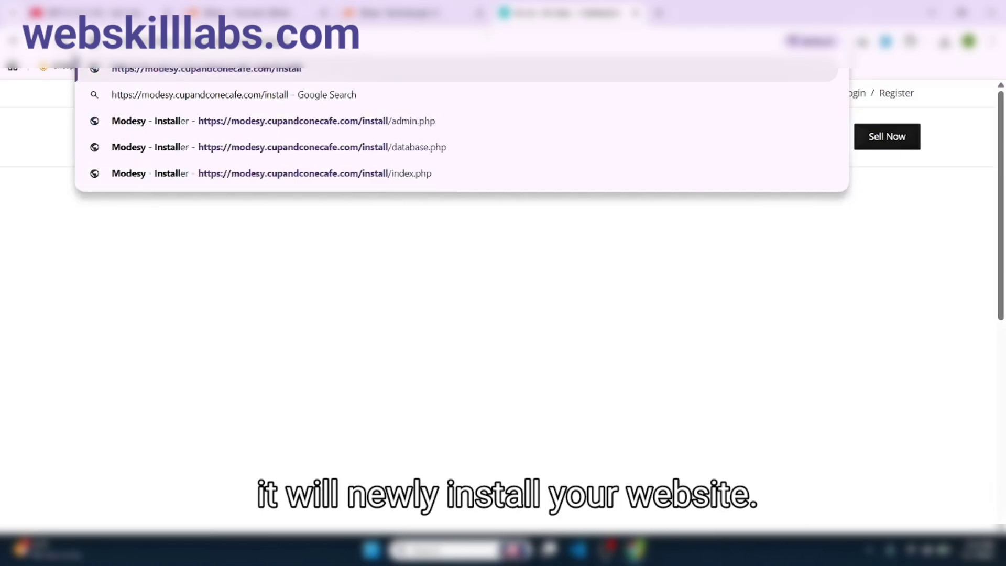
pyautogui.press('BackSpace')
pyautogui.press('BackSpace')
pyautogui.press('BackSpace')
pyautogui.press('BackSpace')
pyautogui.press('BackSpace')
pyautogui.press('BackSpace')
pyautogui.press('BackSpace')
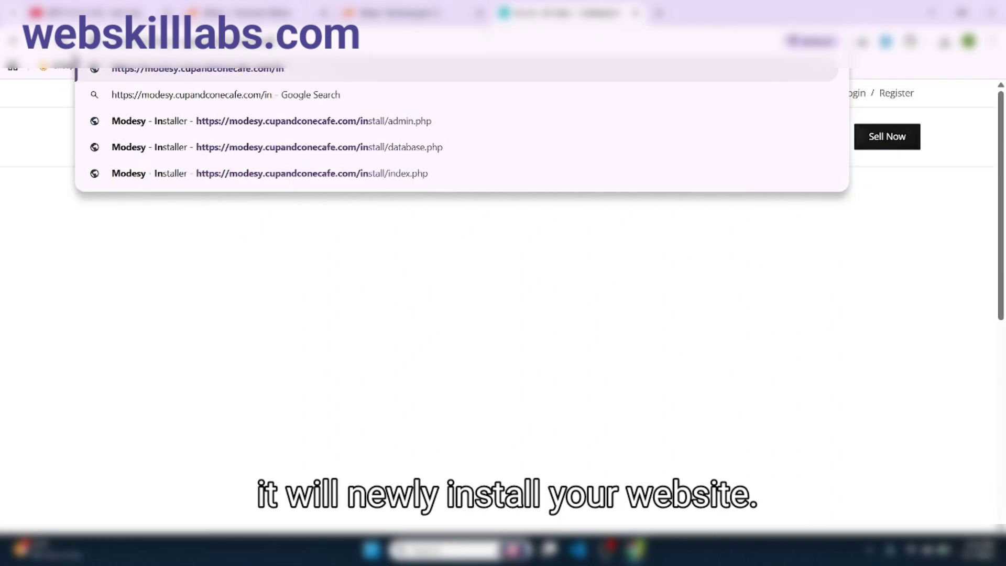
pyautogui.press('BackSpace')
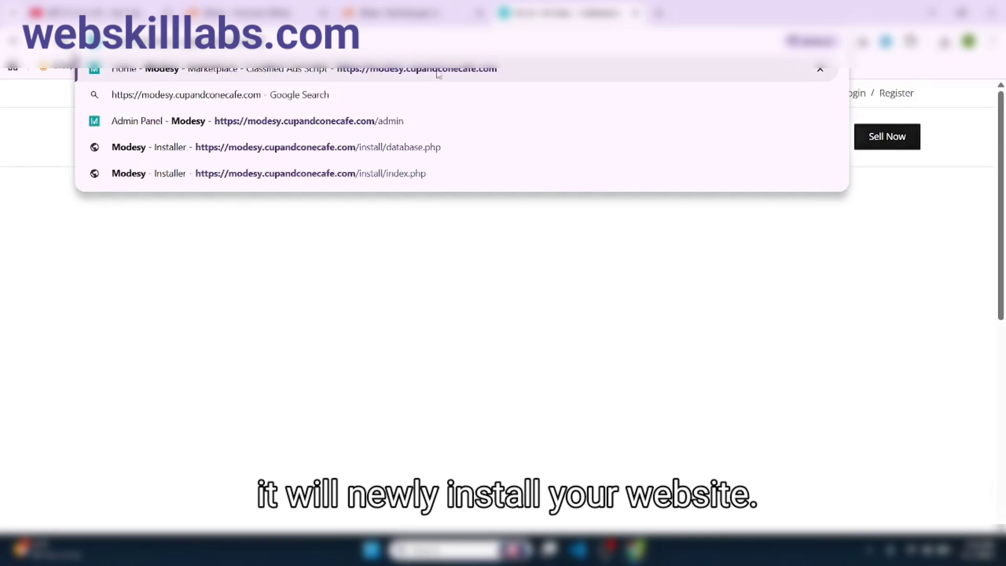
pyautogui.press('Return')
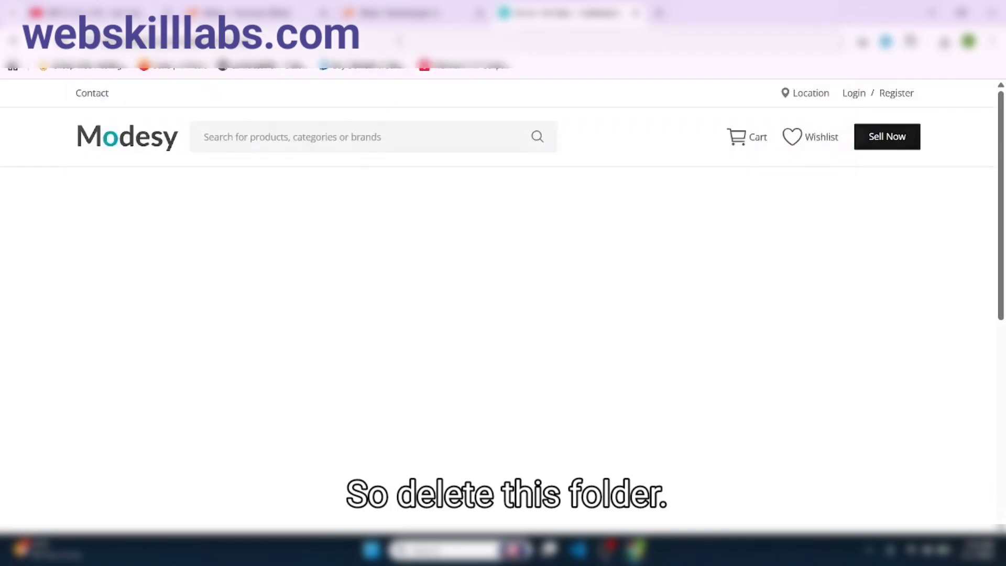
# Change the address ending to 'admin' to load the Modesy Panel login page.
pyautogui.doubleClick(422, 41)
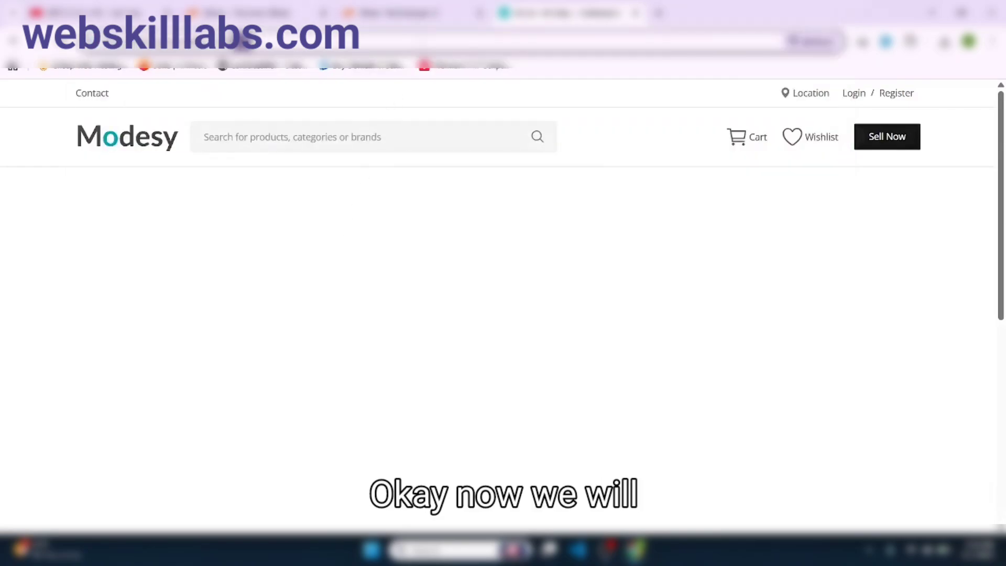
pyautogui.press('BackSpace')
pyautogui.write('admin')
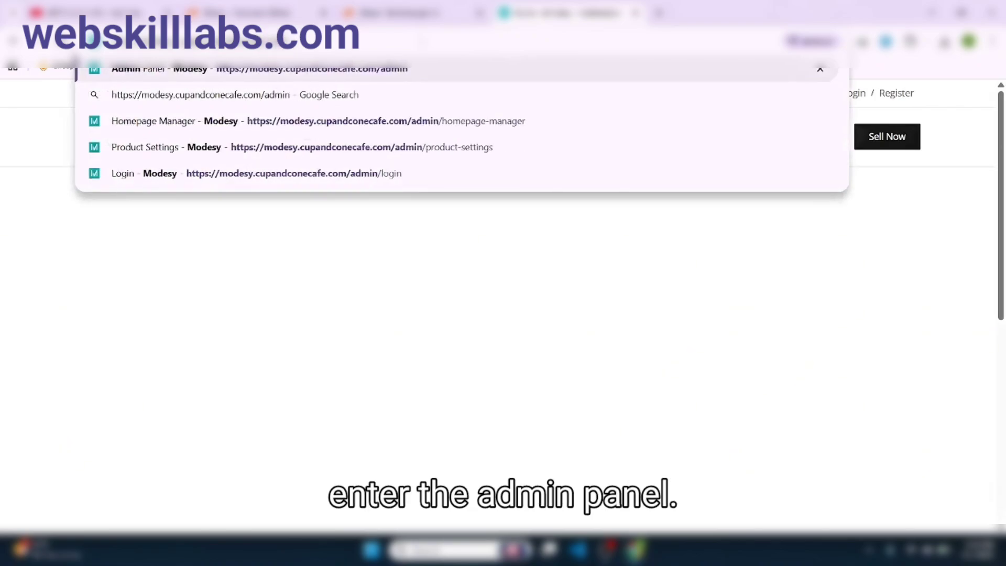
pyautogui.press('Return')
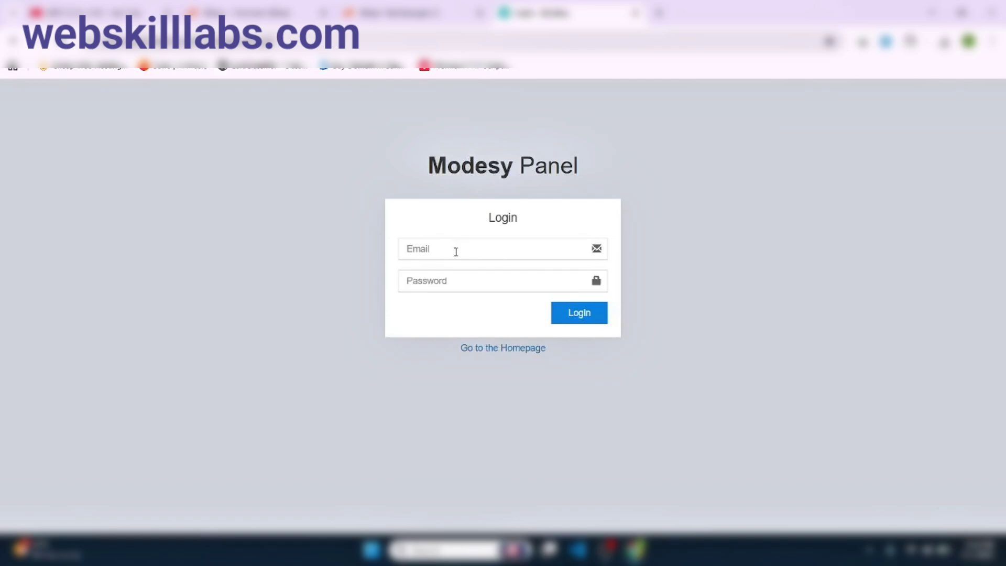
# Log in to the Modesy Panel with the saved admin email and the admin password.
pyautogui.click(456, 252)
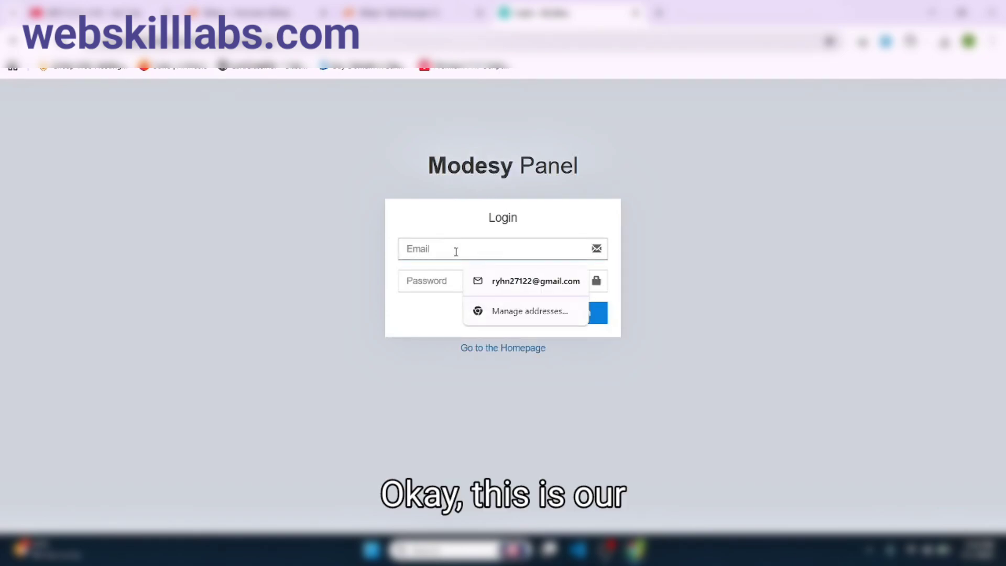
pyautogui.click(494, 285)
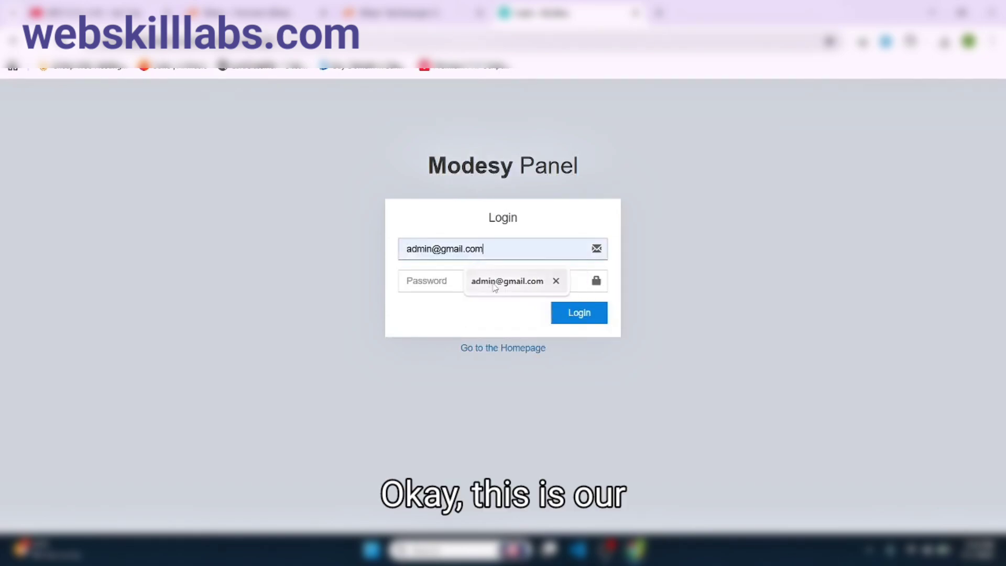
pyautogui.click(473, 285)
pyautogui.write('1')
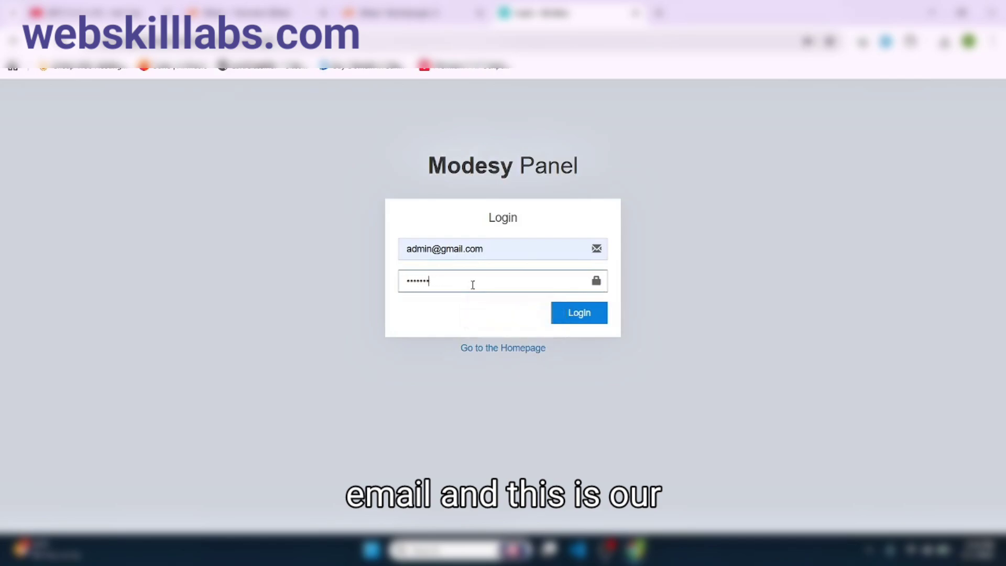
pyautogui.click(577, 320)
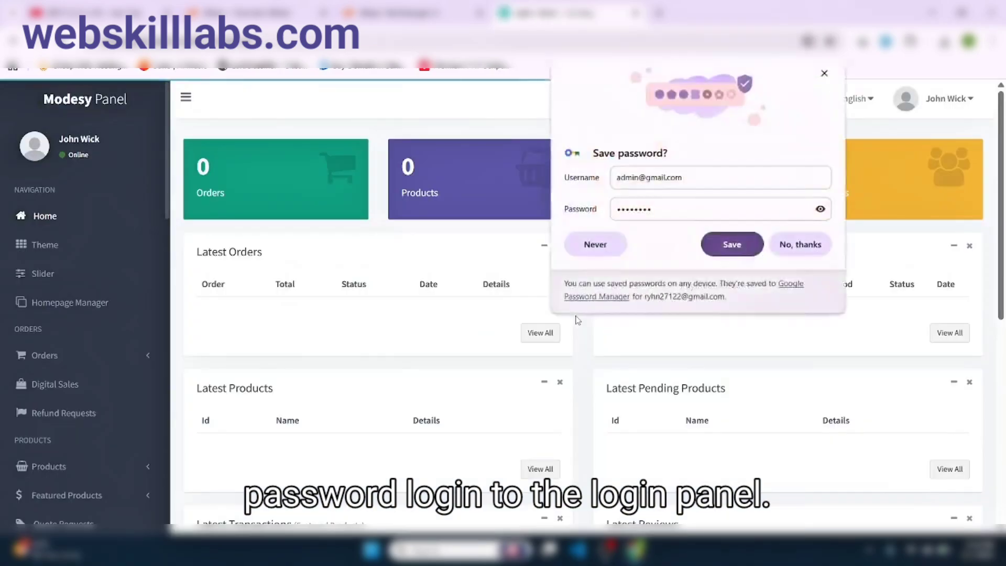
# Decline Chrome's password saving, then review the dashboard tiles and sidebar, returning to the top.
pyautogui.click(798, 244)
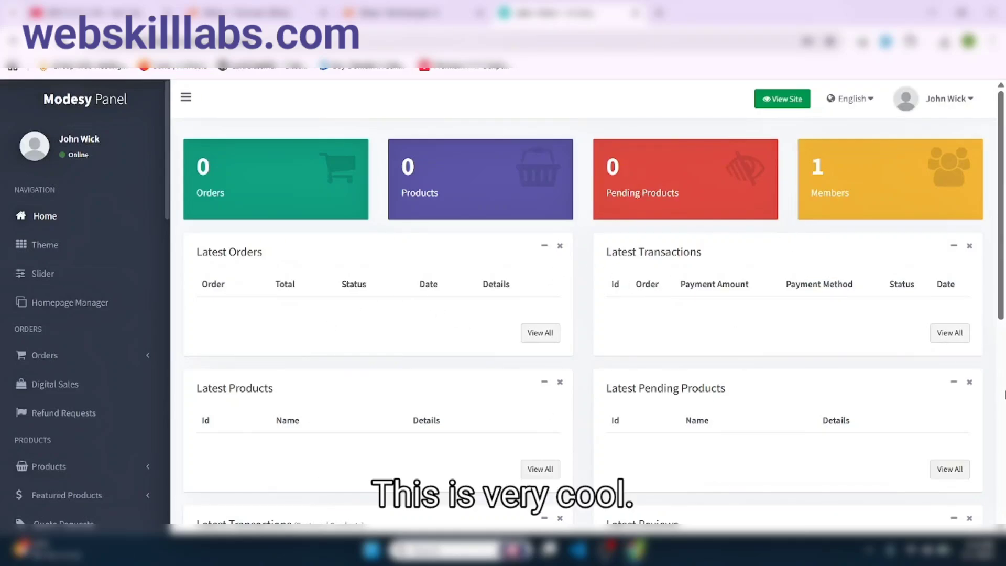
pyautogui.scroll(-8, 1004, 394)
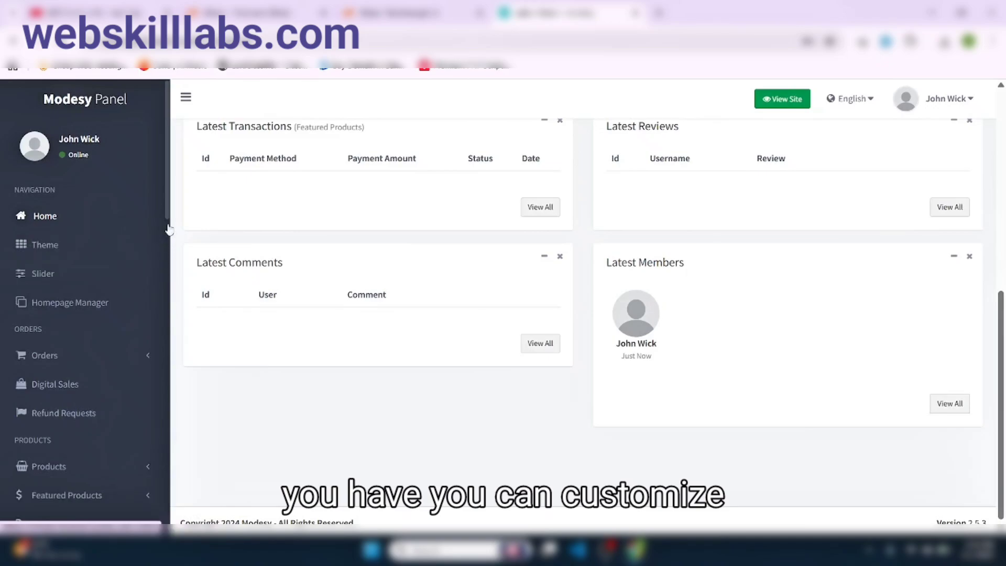
pyautogui.moveTo(168, 218); pyautogui.dragTo(180, 532)
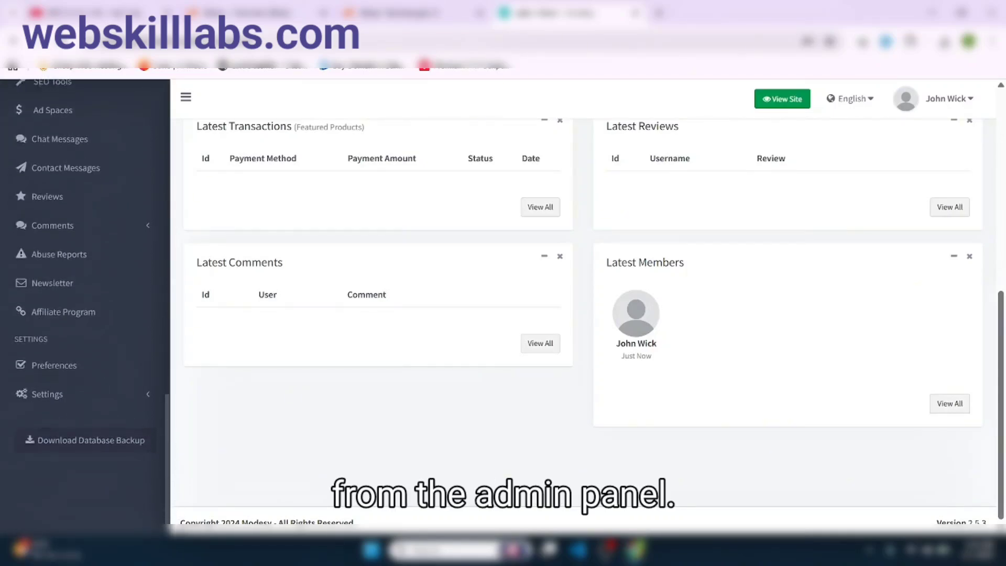
pyautogui.scroll(9, 141, 359)
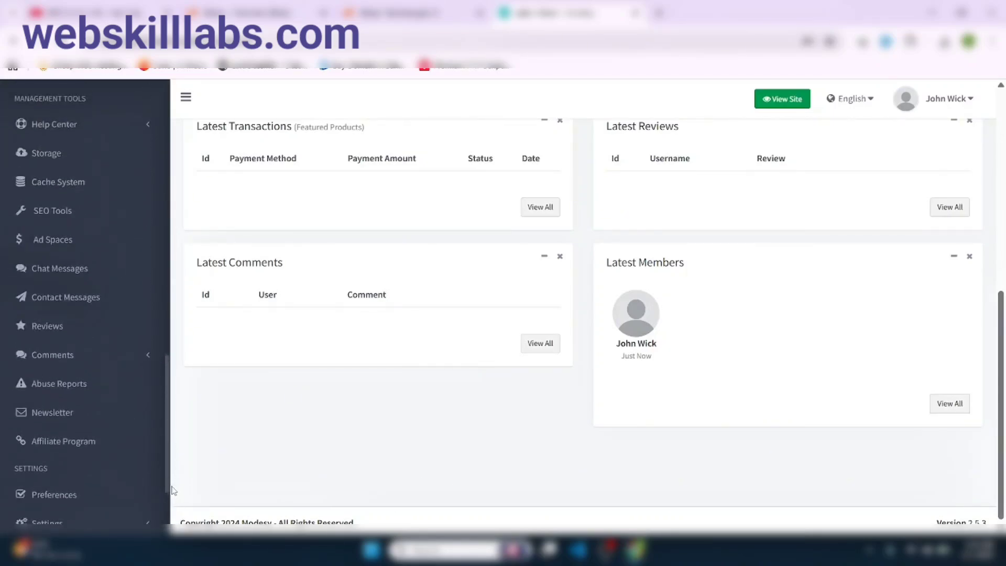
pyautogui.scroll(5, 140, 359)
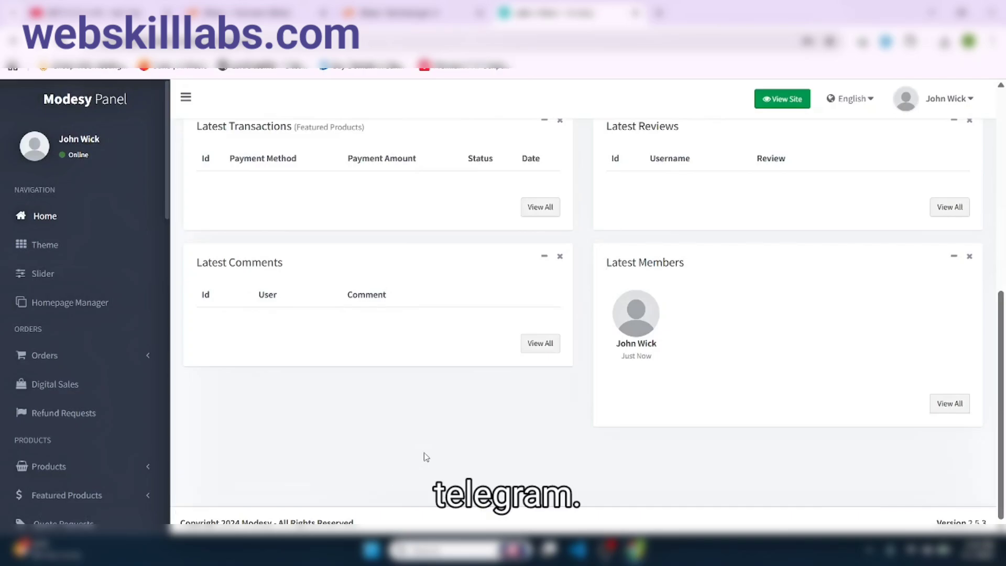
pyautogui.scroll(5, 449, 330)
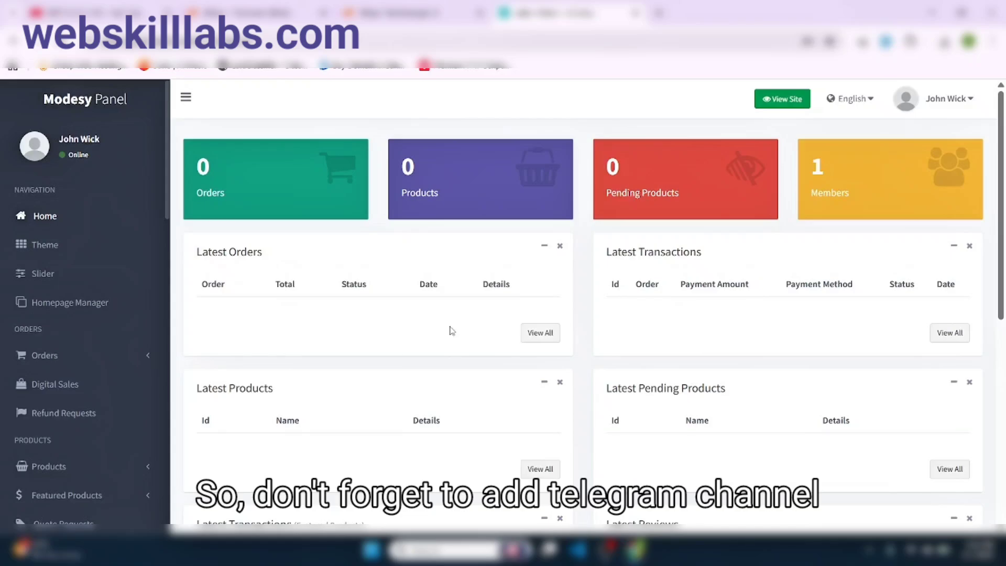